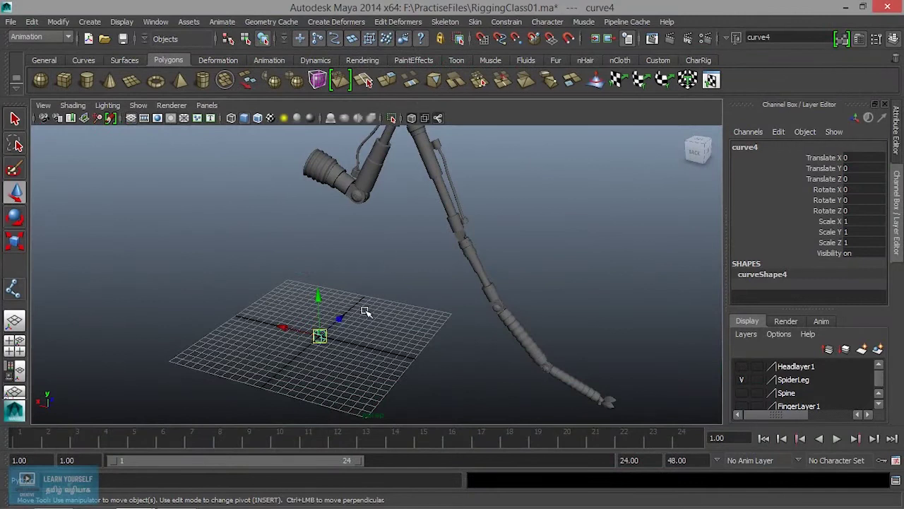
Step: Scale the cube control curve4 uniformly up to 3.409
alt+right_drag(348, 363, 447, 391)
key(r)
drag(290, 369, 387, 299)
scroll(387, 300, down, 5)
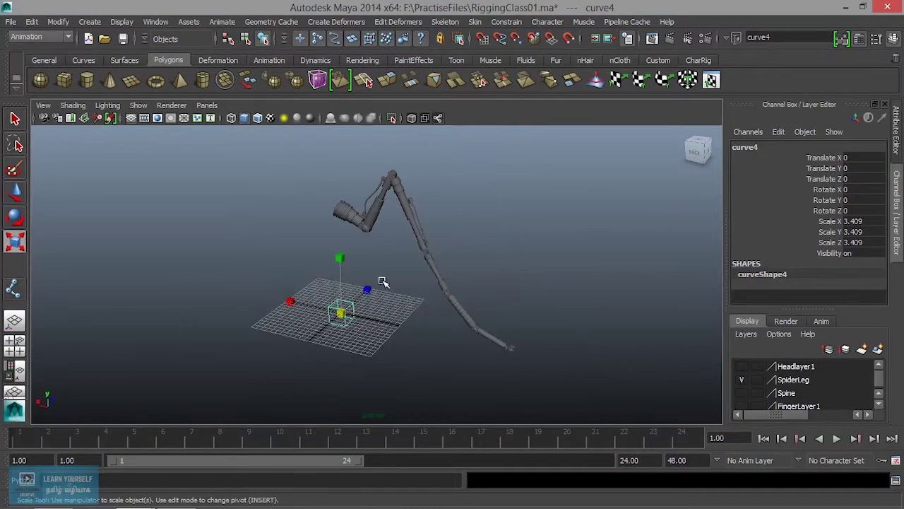
mouse_move(392, 268)
alt+mouse_down()
mouse_move(414, 268)
mouse_move(366, 244)
mouse_move(424, 171)
alt+mouse_up()
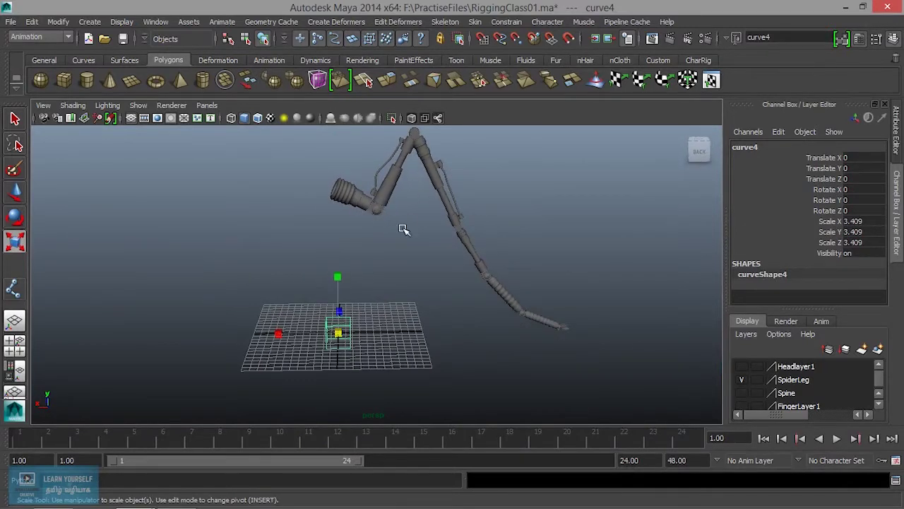
Step: Maximize the front view and frame it on the upper spider leg
key(space)
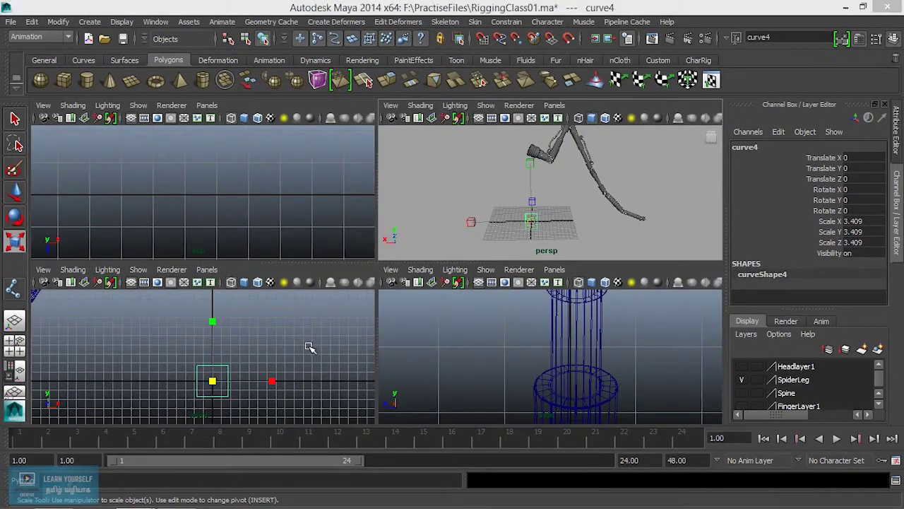
key(space)
scroll(305, 351, down, 5)
scroll(335, 331, down, 2)
scroll(358, 299, down, 2)
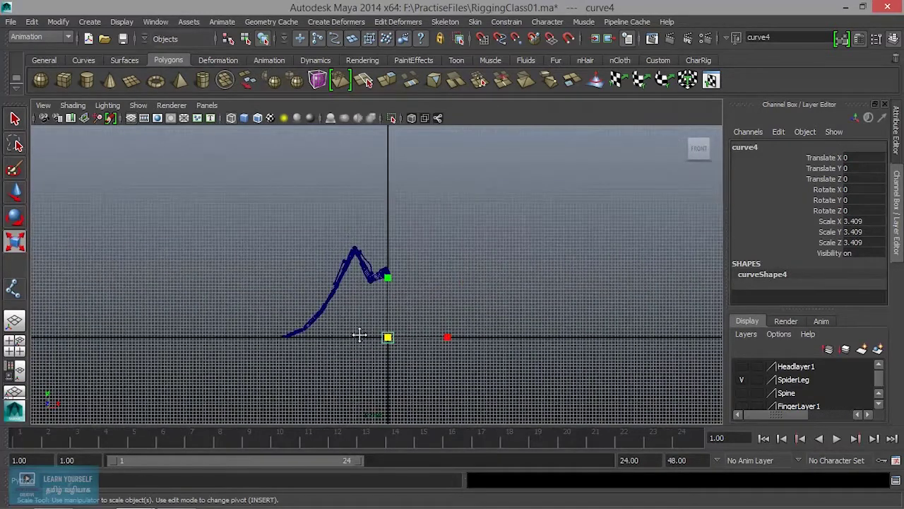
scroll(363, 332, up, 2)
scroll(362, 321, up, 2)
scroll(385, 291, up, 2)
scroll(413, 277, up, 2)
alt+middle_drag(415, 276, 420, 347)
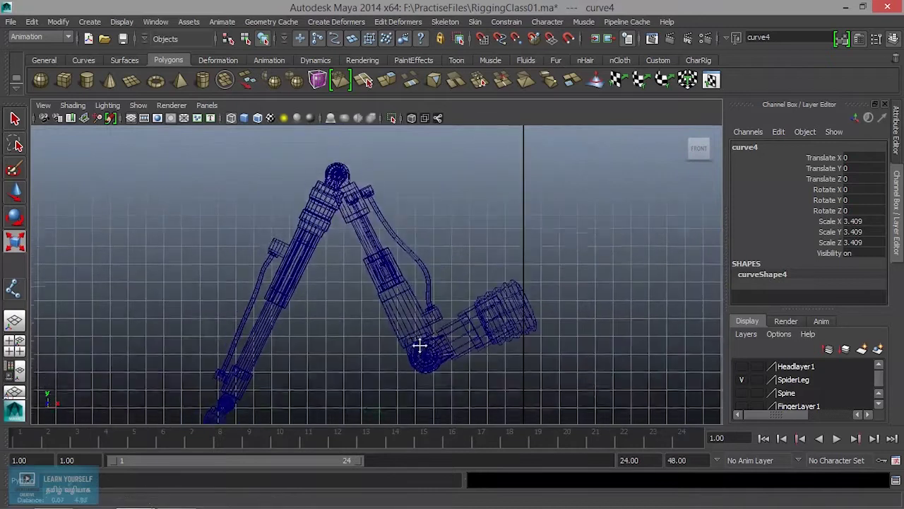
click(453, 24)
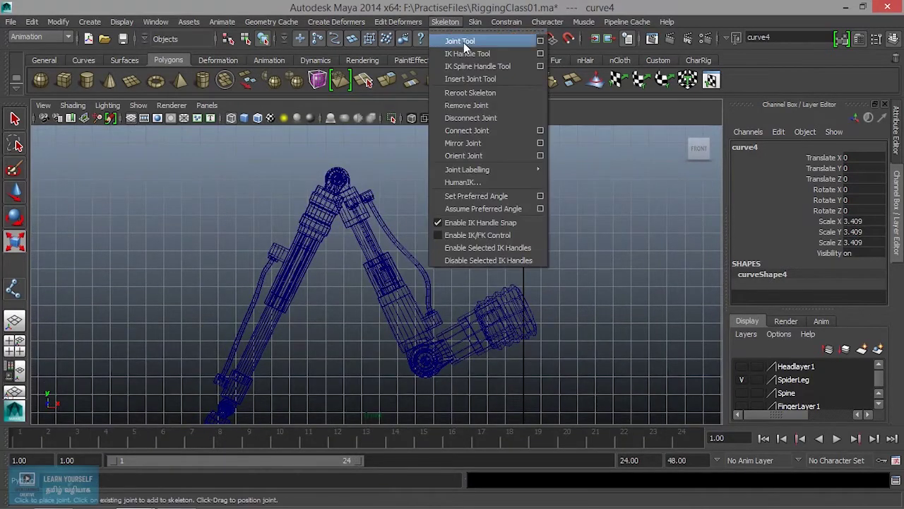
Step: Place the first joint at the leg's front end and set joint display size to 3.32
click(465, 42)
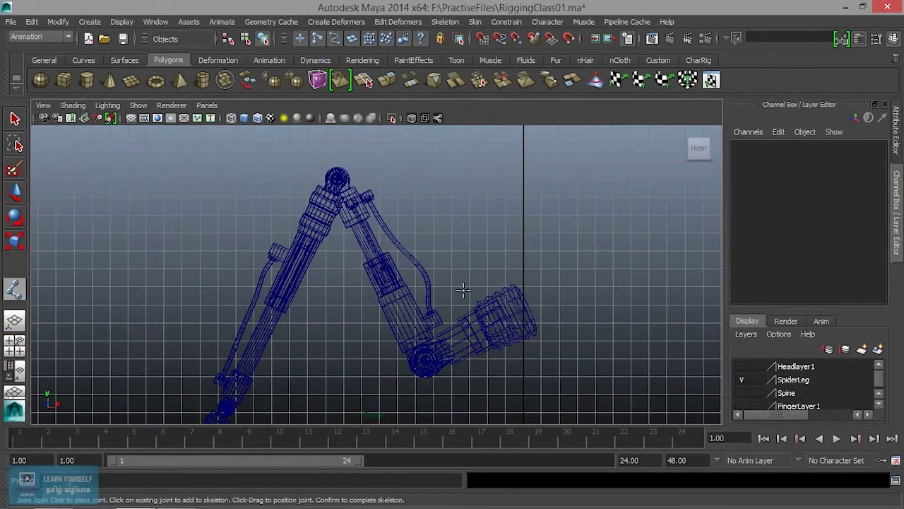
click(525, 306)
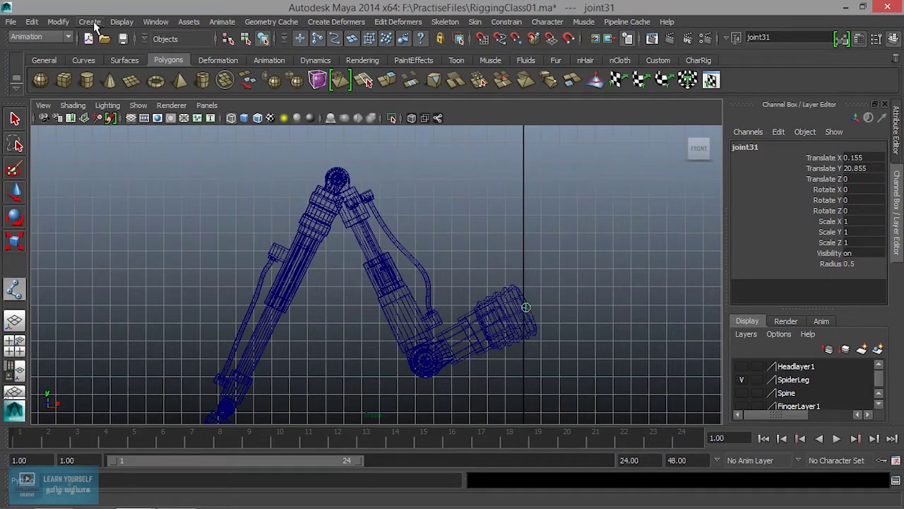
click(122, 22)
mouse_move(140, 171)
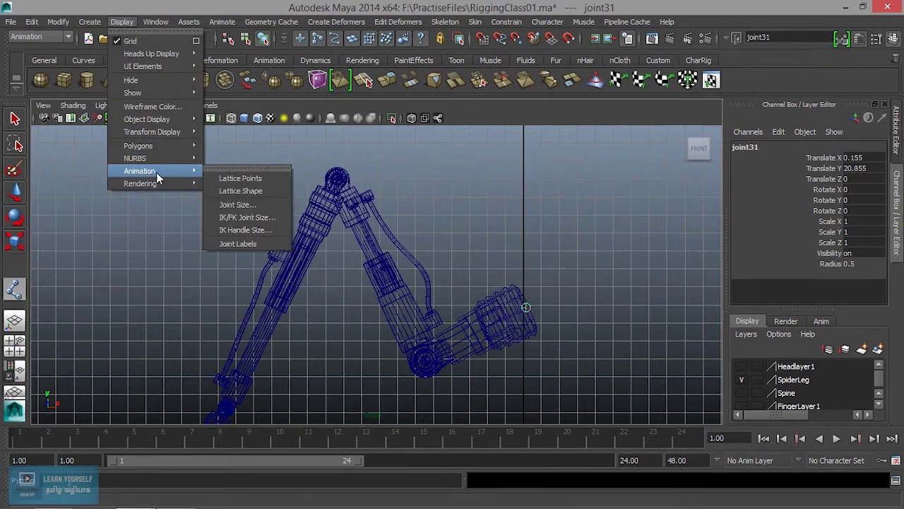
click(239, 206)
drag(546, 232, 570, 234)
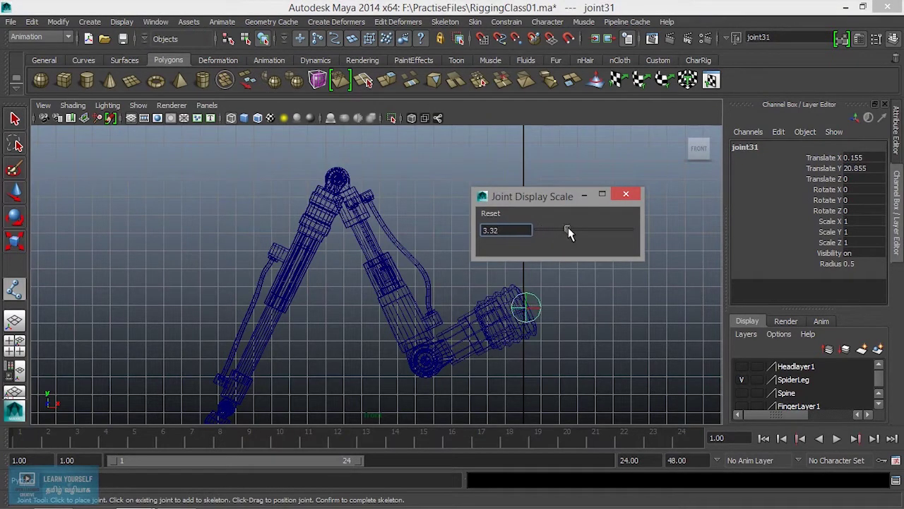
click(626, 195)
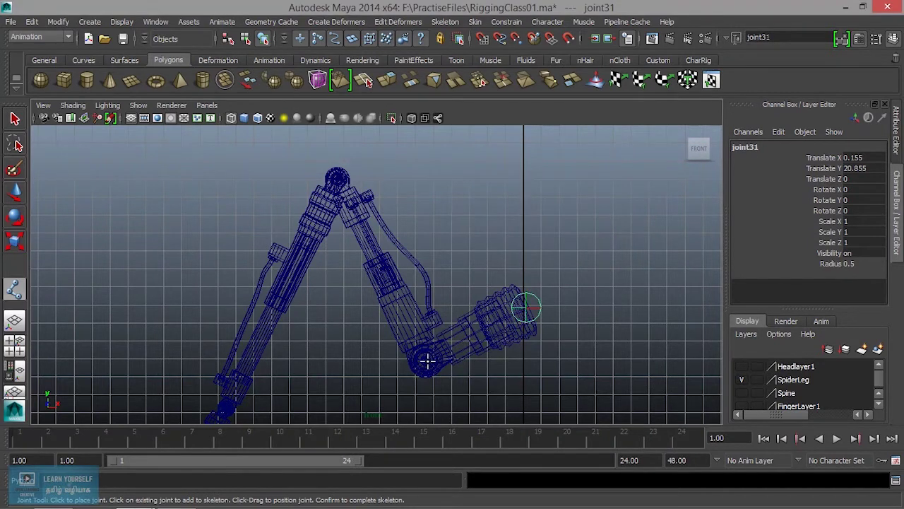
Step: Add joints at the elbow and at the top of the leg
scroll(427, 361, up, 3)
alt+middle_drag(428, 359, 443, 311)
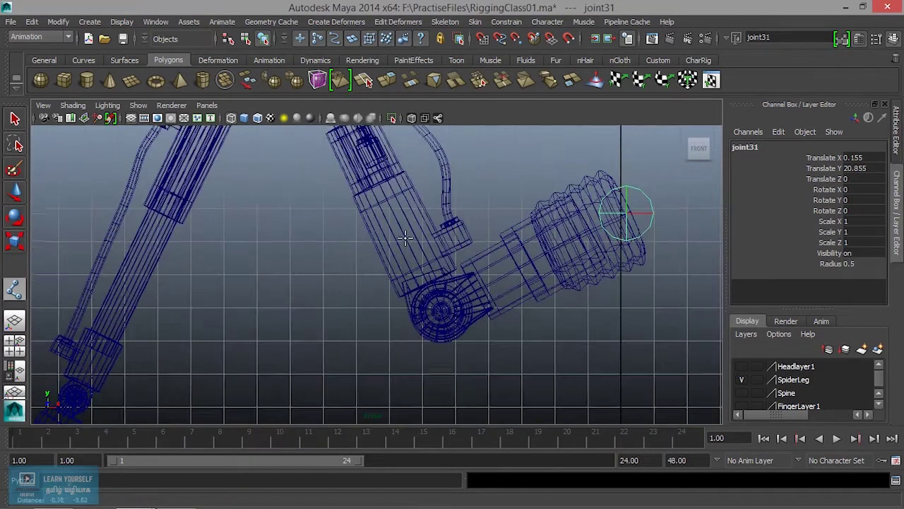
click(440, 310)
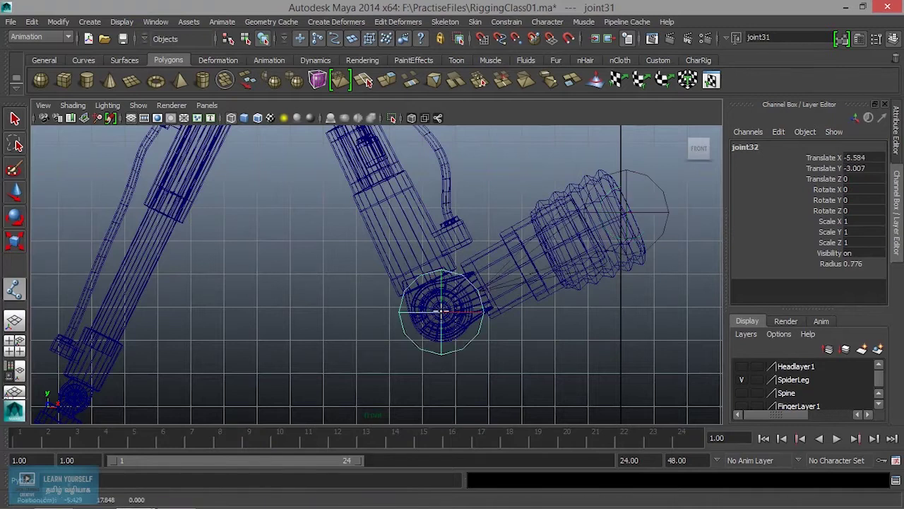
alt+middle_drag(440, 309, 494, 365)
scroll(431, 282, down, 2)
click(346, 152)
scroll(345, 195, down, 1)
scroll(378, 259, down, 2)
scroll(378, 260, up, 3)
Step: Place the remaining joints through the lower bends to the foot tip and finish the chain
alt+middle_drag(359, 294, 355, 201)
click(347, 182)
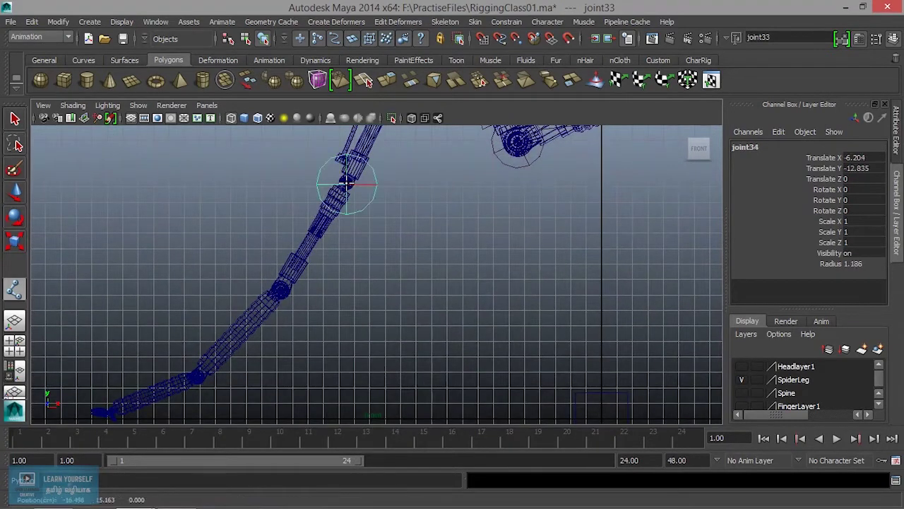
click(281, 291)
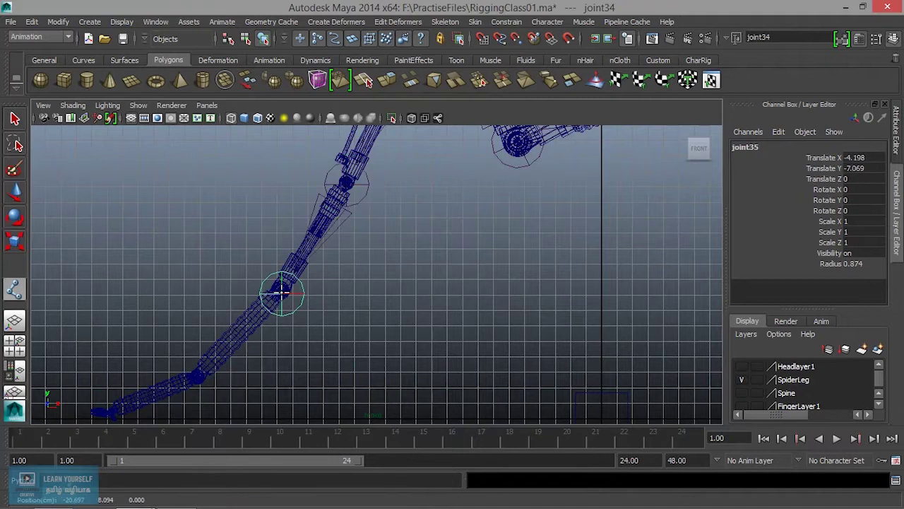
alt+middle_drag(281, 291, 365, 224)
click(301, 272)
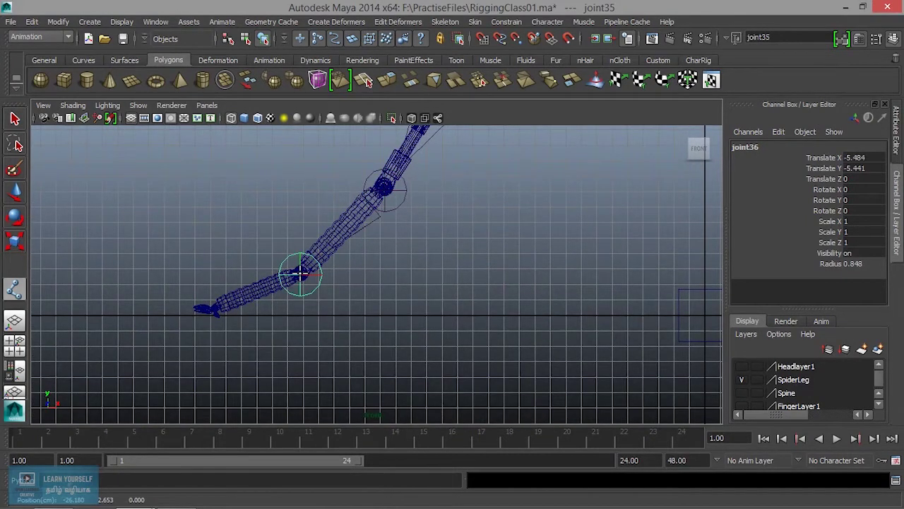
click(211, 312)
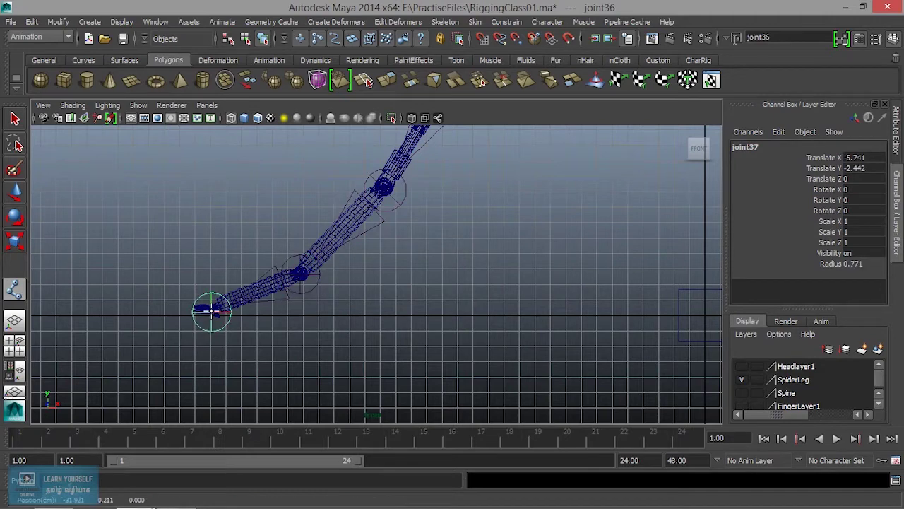
key(r)
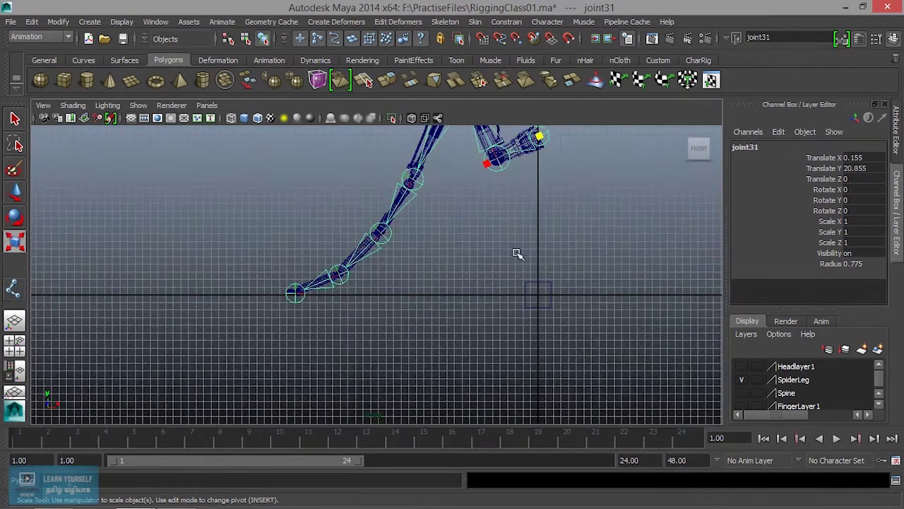
Step: Return to the perspective view and shrink the joint display size to 2.24
key(space)
key(space)
mouse_move(476, 259)
alt+mouse_down()
mouse_move(290, 258)
mouse_move(498, 311)
mouse_move(436, 241)
alt+mouse_up()
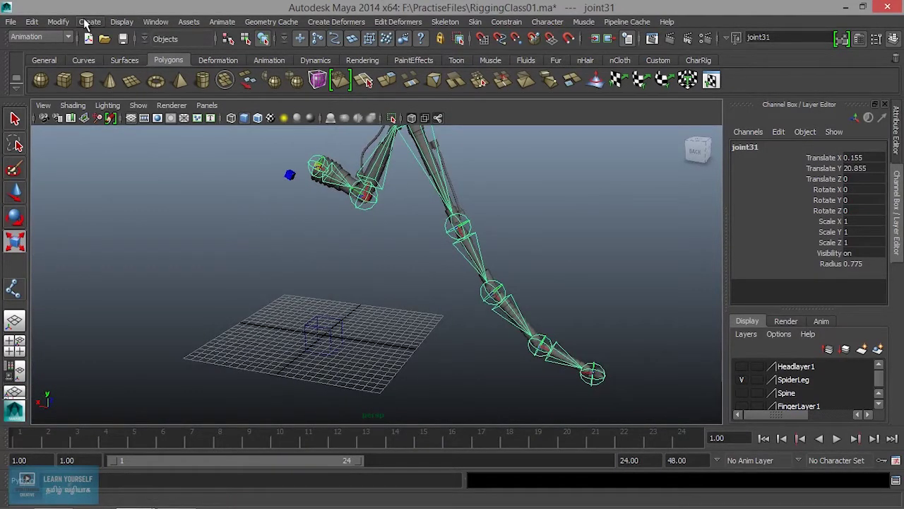
click(126, 25)
mouse_move(140, 171)
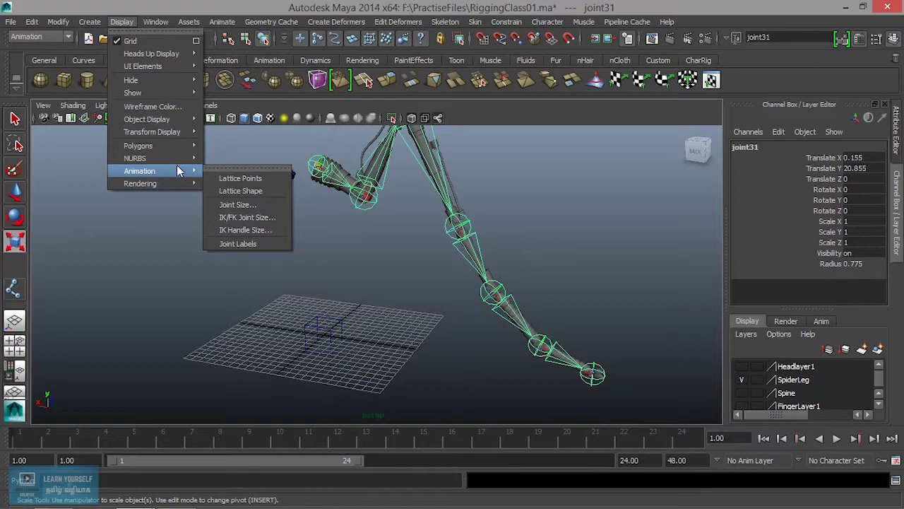
click(238, 204)
drag(567, 230, 557, 230)
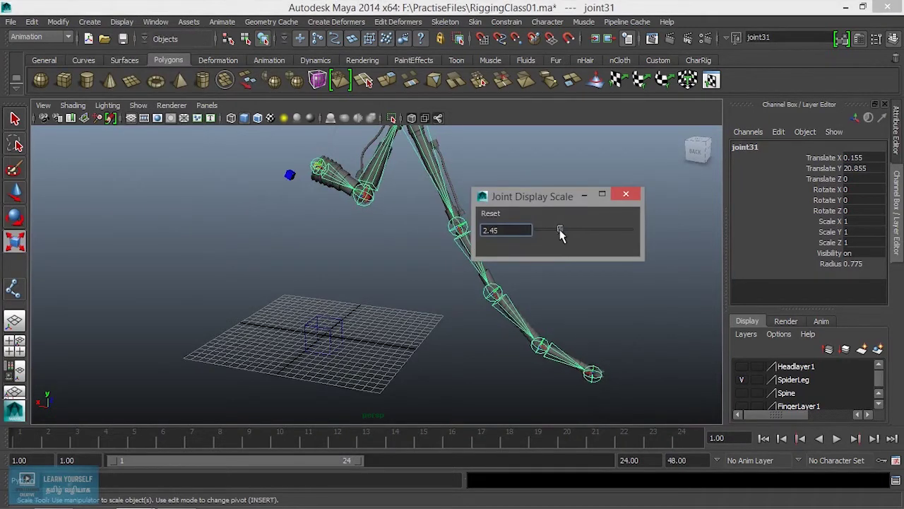
click(627, 196)
Step: Orbit to see the whole leg skeleton and select cube control curve4
mouse_move(452, 299)
alt+mouse_down()
mouse_move(428, 279)
mouse_move(471, 282)
alt+mouse_up()
click(361, 333)
mouse_move(361, 333)
alt+mouse_down()
mouse_move(438, 299)
mouse_move(434, 273)
alt+mouse_up()
click(383, 396)
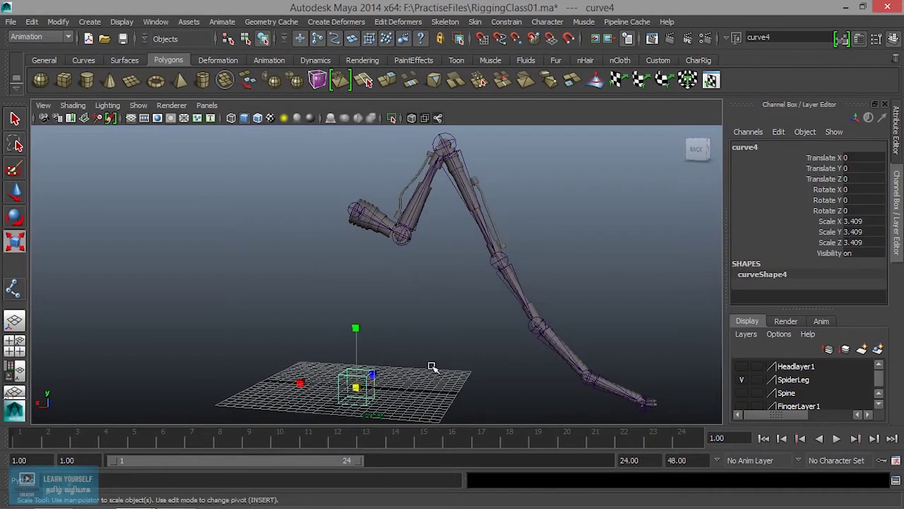
Step: Move the cube control curve4 up toward the leg's top joint
alt+drag(432, 367, 377, 360)
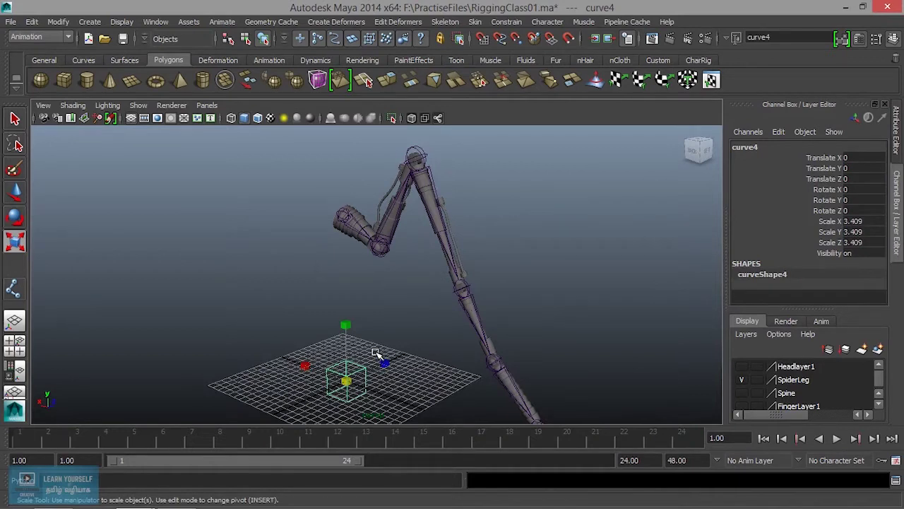
key(w)
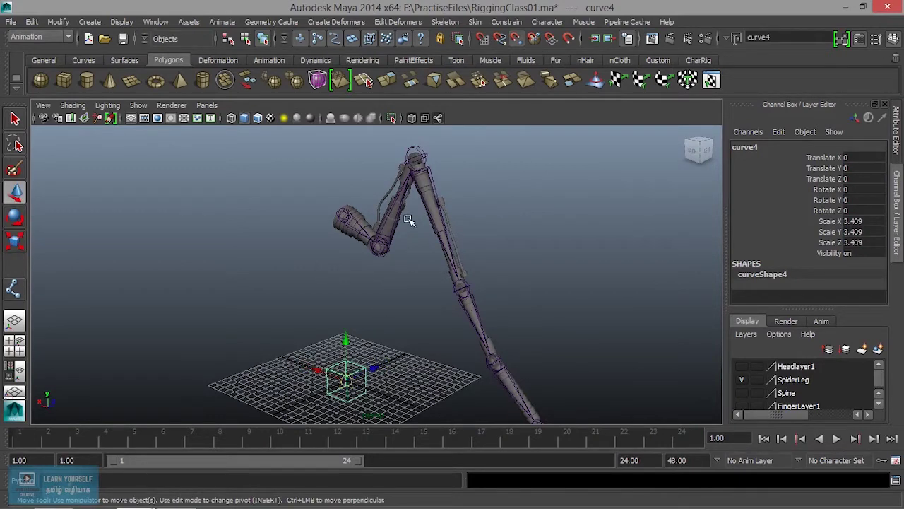
middle_drag(415, 182, 417, 158)
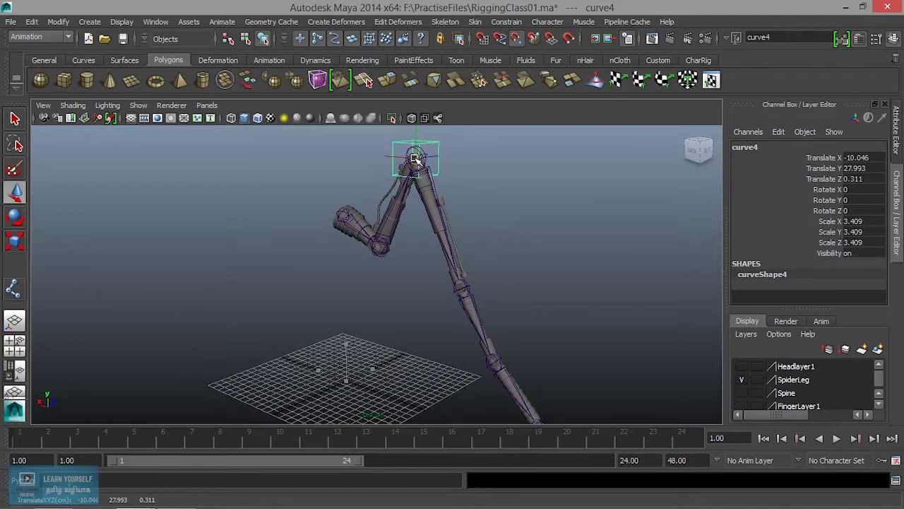
mouse_move(426, 256)
alt+mouse_down()
mouse_move(541, 295)
mouse_move(488, 273)
mouse_move(592, 250)
mouse_move(438, 275)
mouse_move(435, 252)
alt+mouse_up()
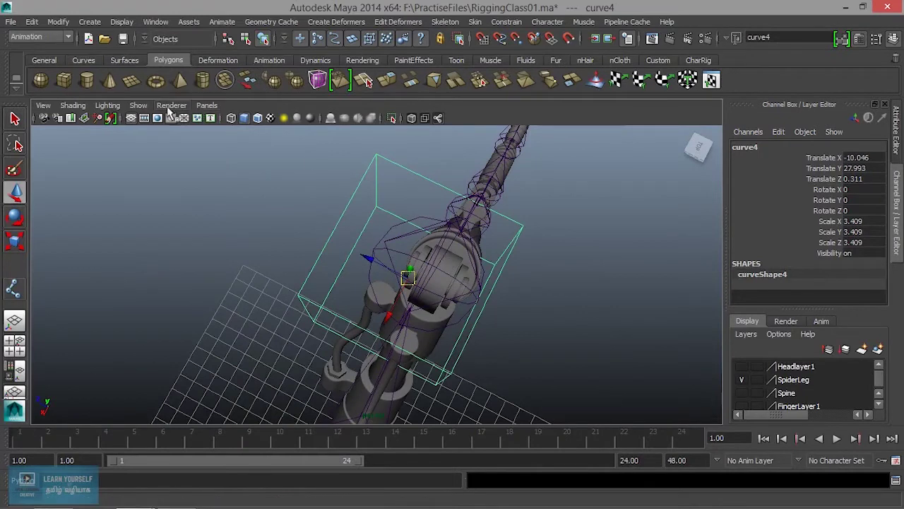
Step: Hide polygon geometry, settle curve4 on the top joint with Translate Z 0, and duplicate it
click(138, 105)
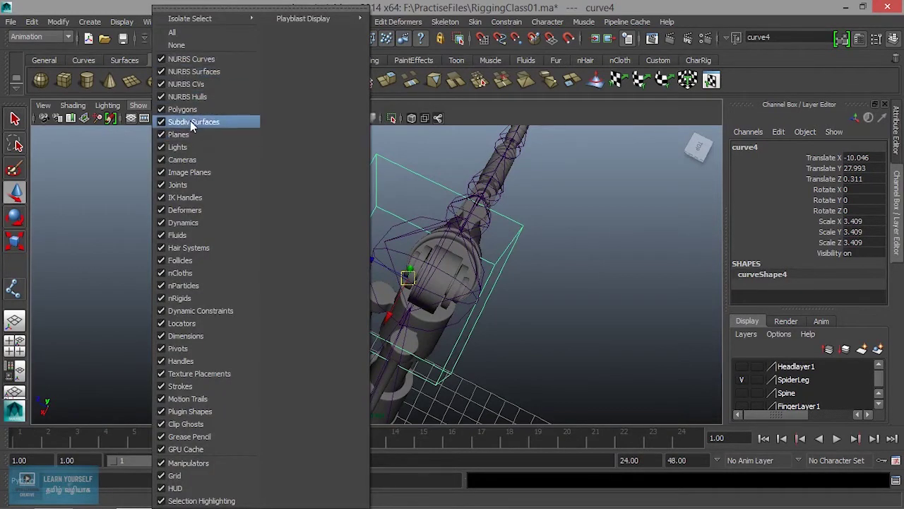
click(182, 109)
alt+drag(396, 255, 337, 238)
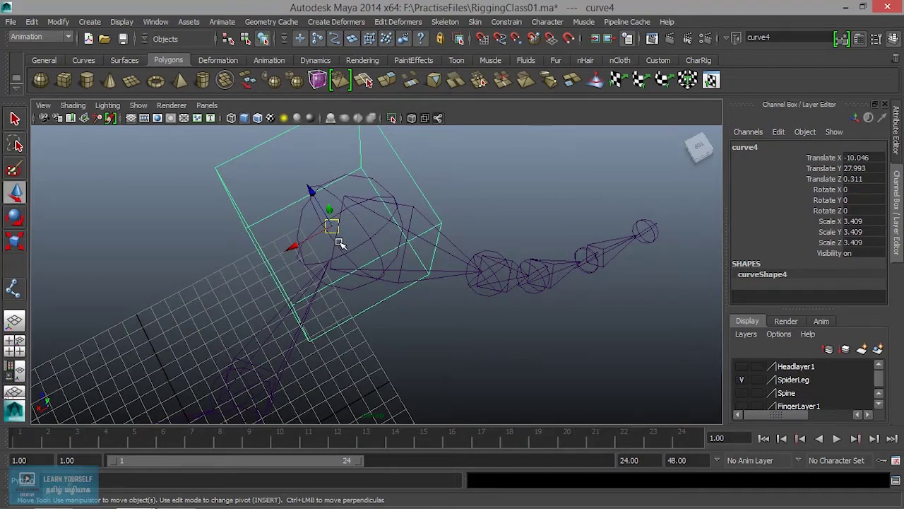
drag(339, 218, 347, 223)
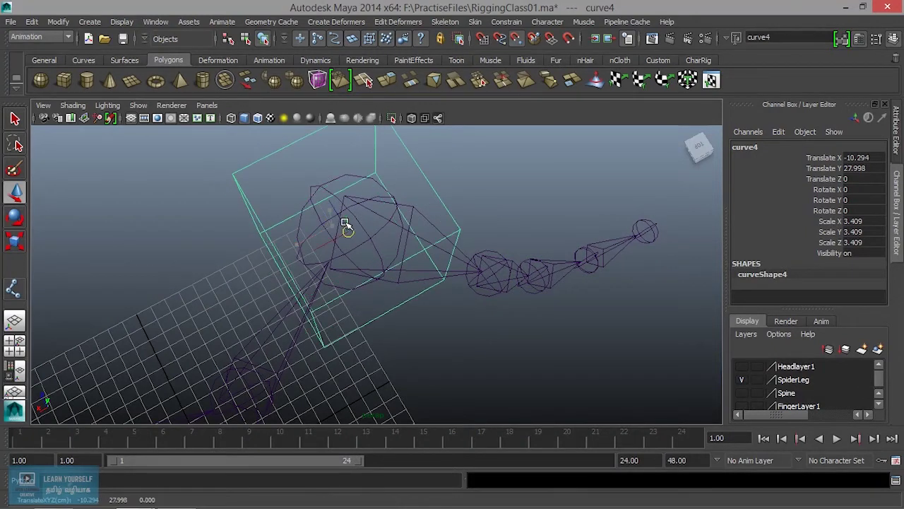
mouse_move(390, 269)
alt+mouse_down()
mouse_move(324, 241)
mouse_move(349, 349)
mouse_move(359, 273)
mouse_move(210, 247)
alt+mouse_up()
mouse_move(359, 296)
alt+mouse_down()
mouse_move(353, 287)
mouse_move(442, 297)
mouse_move(453, 306)
mouse_move(362, 261)
mouse_move(359, 214)
mouse_move(379, 210)
mouse_move(350, 257)
alt+mouse_up()
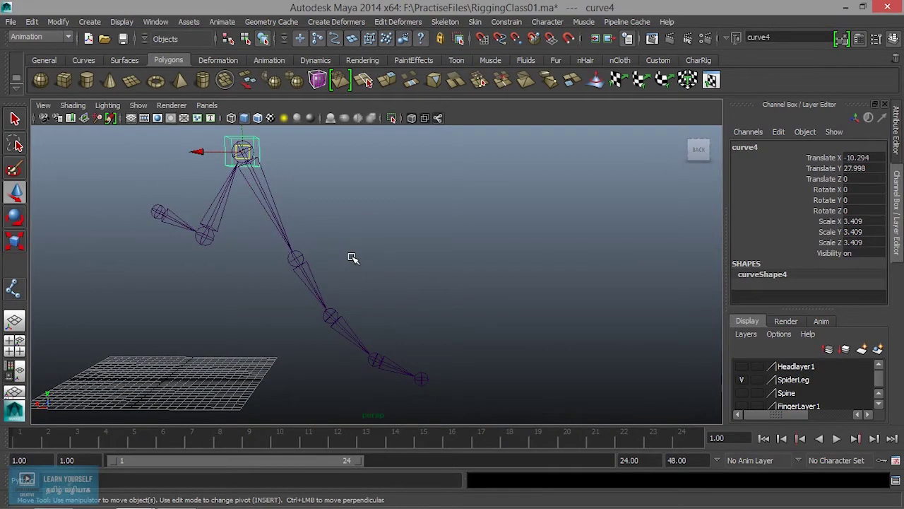
key(ctrl+d)
Step: Place the duplicate control curve5 on the knee joint at X -20.697, Y 8.094
mouse_move(414, 326)
alt+mouse_down()
mouse_move(377, 216)
mouse_move(296, 268)
alt+mouse_up()
alt+right_drag(297, 269, 476, 324)
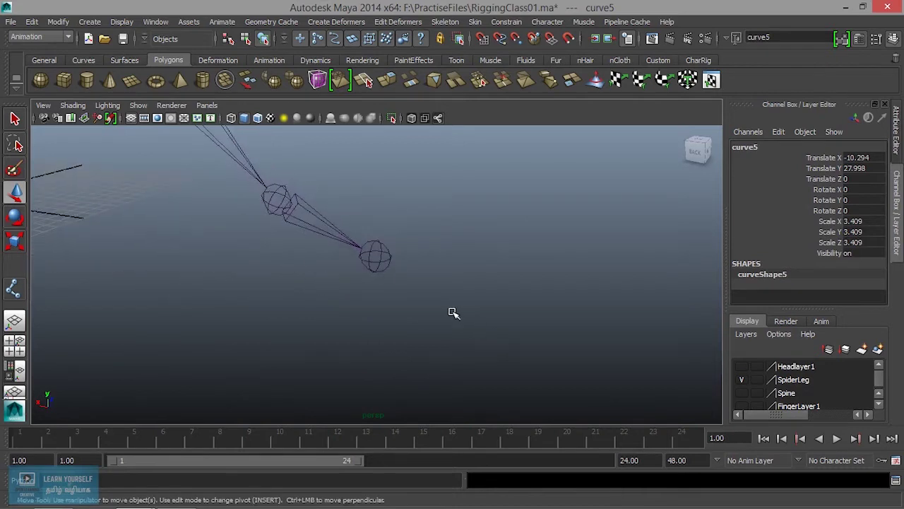
mouse_move(434, 305)
alt+mouse_down()
mouse_move(493, 382)
mouse_move(444, 267)
mouse_move(412, 365)
mouse_move(417, 304)
mouse_move(369, 309)
mouse_move(442, 317)
mouse_move(415, 295)
alt+mouse_up()
middle_drag(366, 289, 369, 289)
Step: Show polygon meshes again and select the lower leg cylinder pCylinder25
mouse_move(381, 322)
alt+mouse_down()
mouse_move(371, 297)
mouse_move(448, 313)
mouse_move(391, 317)
mouse_move(464, 348)
alt+mouse_up()
alt+drag(324, 266, 353, 297)
click(139, 104)
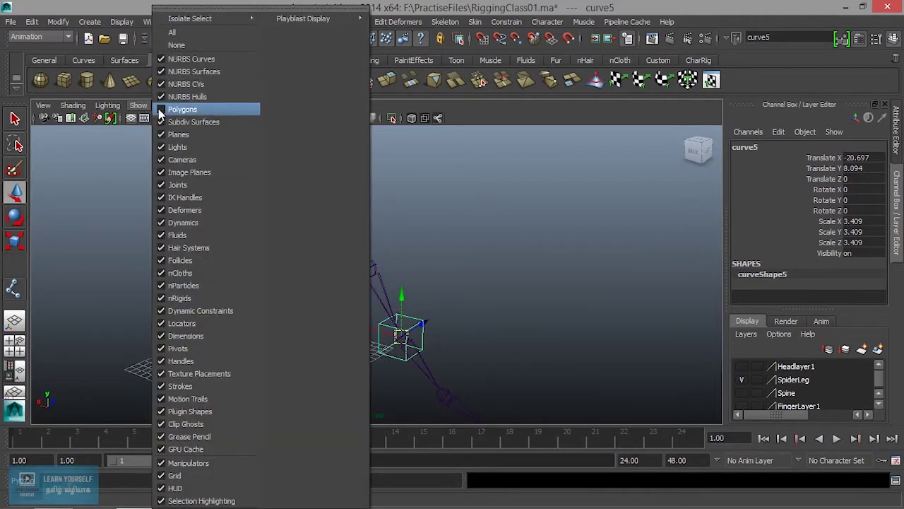
click(161, 110)
click(483, 236)
mouse_move(483, 236)
alt+mouse_down()
mouse_move(426, 276)
mouse_move(343, 250)
alt+mouse_up()
alt+right_drag(343, 250, 375, 203)
mouse_move(374, 203)
alt+mouse_down()
mouse_move(567, 290)
mouse_move(369, 277)
alt+mouse_up()
mouse_move(541, 332)
alt+mouse_down()
mouse_move(479, 335)
mouse_move(577, 319)
alt+mouse_up()
click(578, 325)
alt+drag(592, 351, 513, 339)
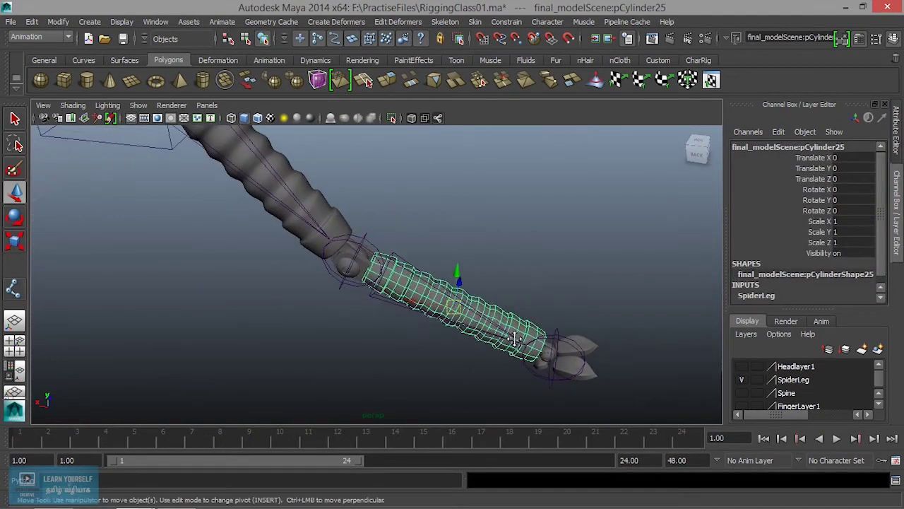
key(Up)
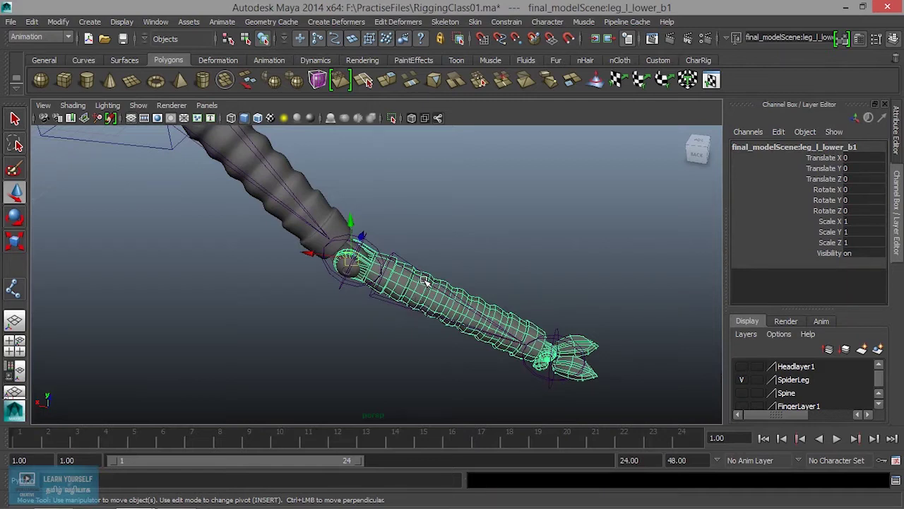
key(q)
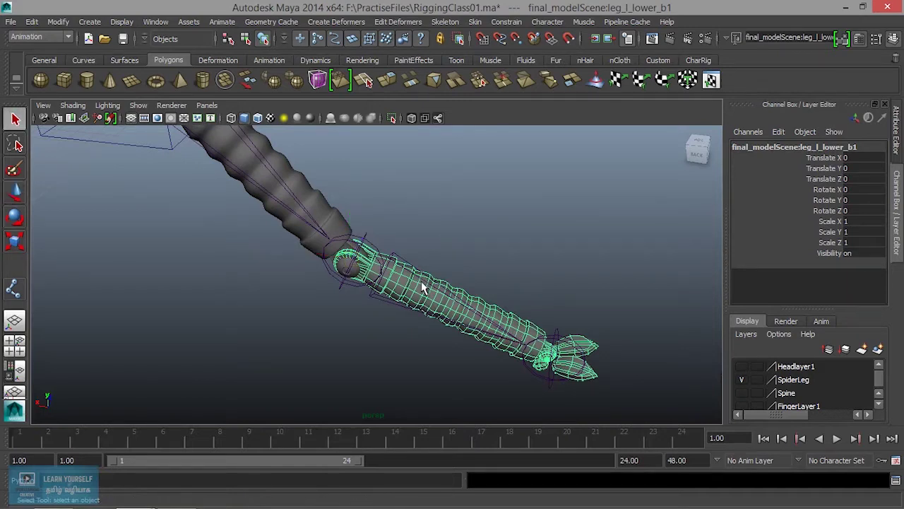
click(422, 284)
alt+right_drag(414, 312, 534, 365)
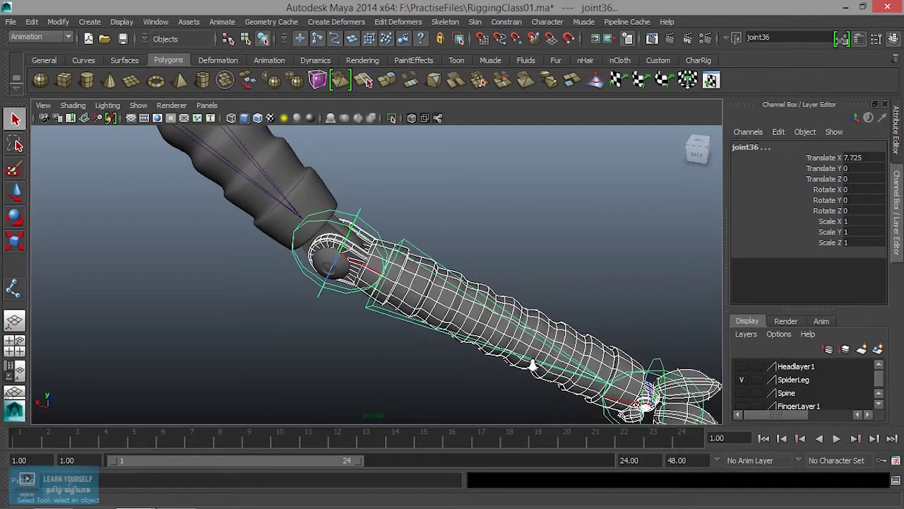
click(531, 365)
mouse_move(529, 363)
alt+right_down()
mouse_move(476, 285)
mouse_move(390, 330)
mouse_move(481, 344)
alt+right_up()
alt+drag(480, 343, 385, 338)
click(394, 332)
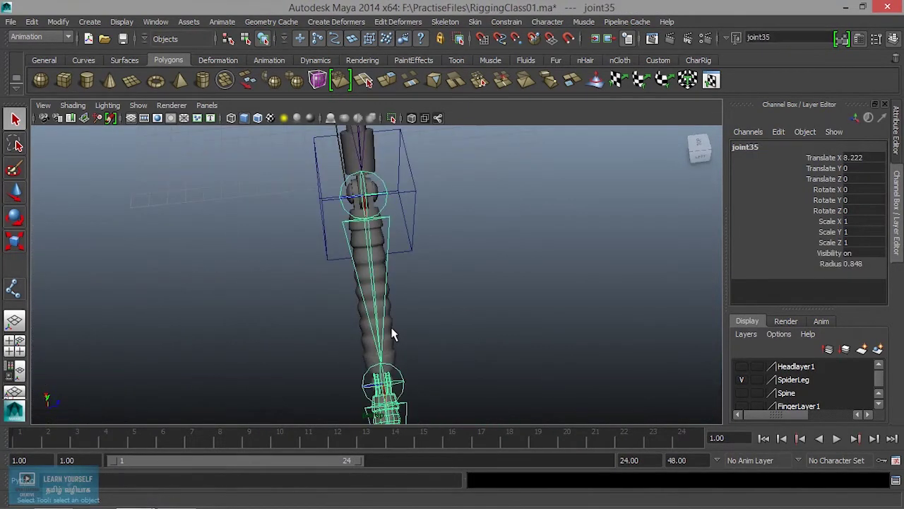
alt+right_drag(394, 362, 591, 399)
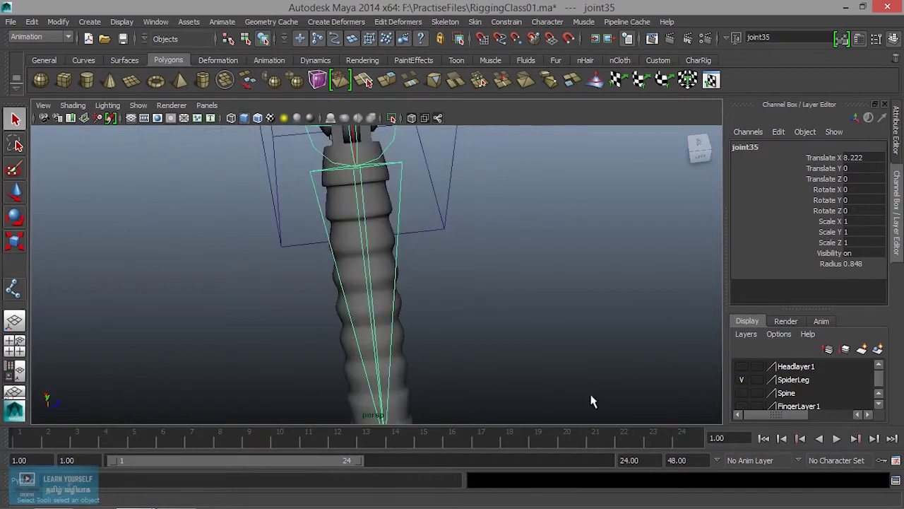
click(375, 316)
key(Up)
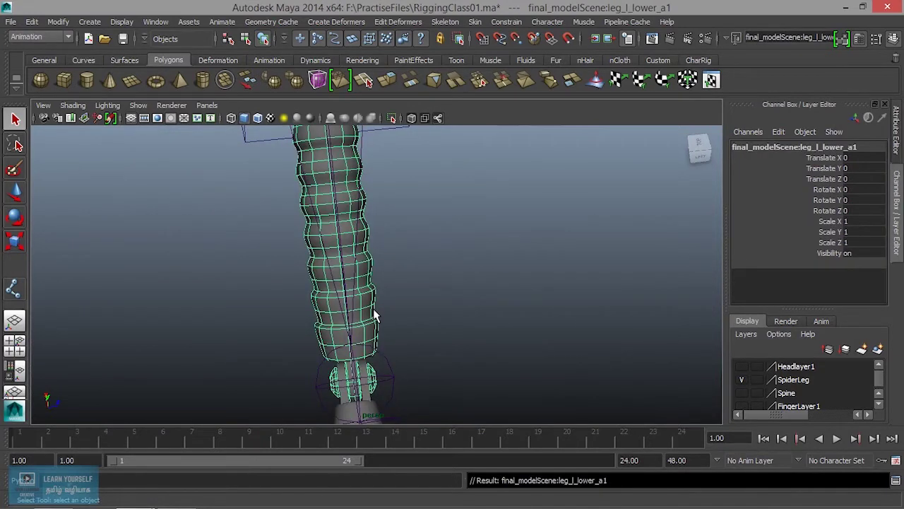
alt+drag(375, 315, 396, 326)
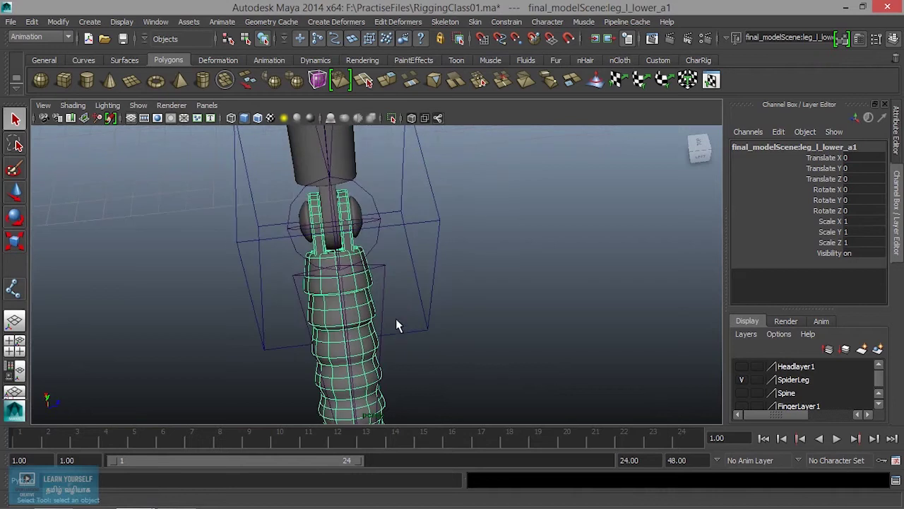
click(386, 275)
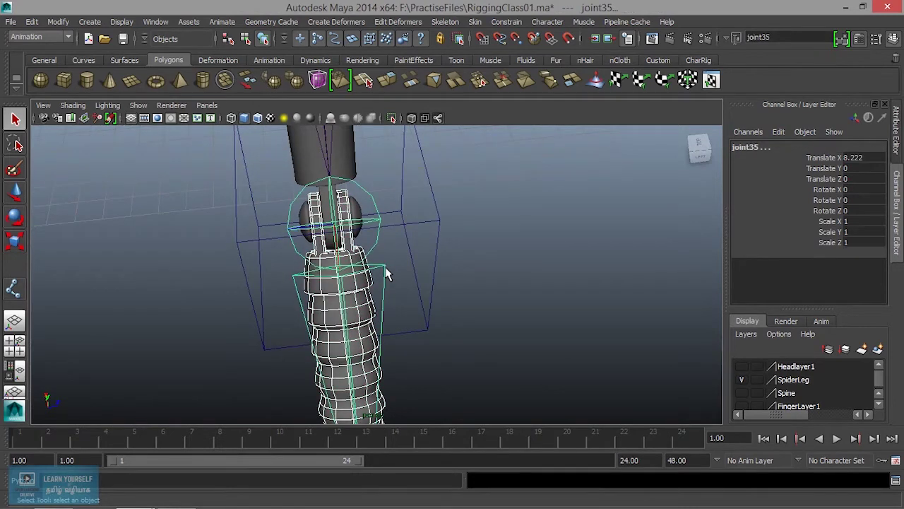
click(382, 275)
alt+right_drag(364, 272, 428, 246)
alt+drag(428, 246, 407, 269)
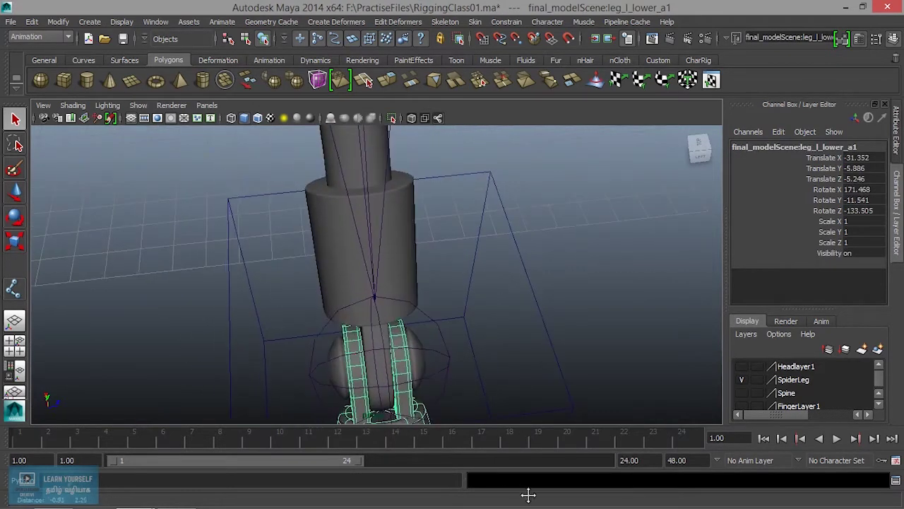
click(407, 269)
click(407, 274)
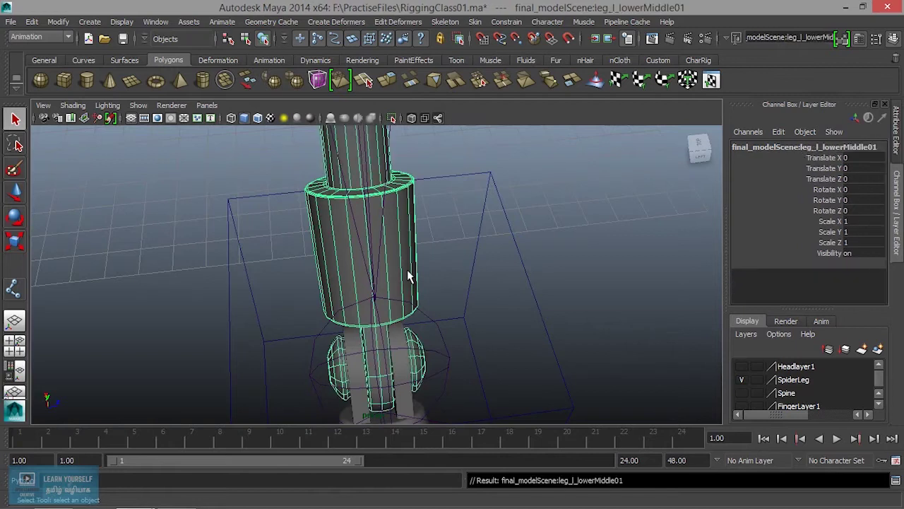
alt+drag(407, 274, 426, 274)
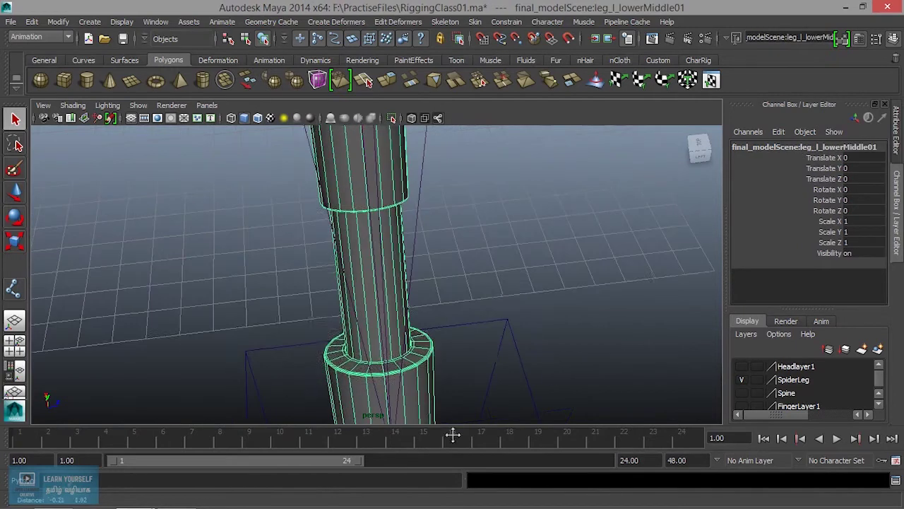
click(413, 229)
click(415, 228)
mouse_move(414, 226)
alt+mouse_down()
mouse_move(445, 338)
mouse_move(471, 313)
mouse_move(460, 377)
mouse_move(386, 333)
alt+mouse_up()
click(386, 334)
key(Up)
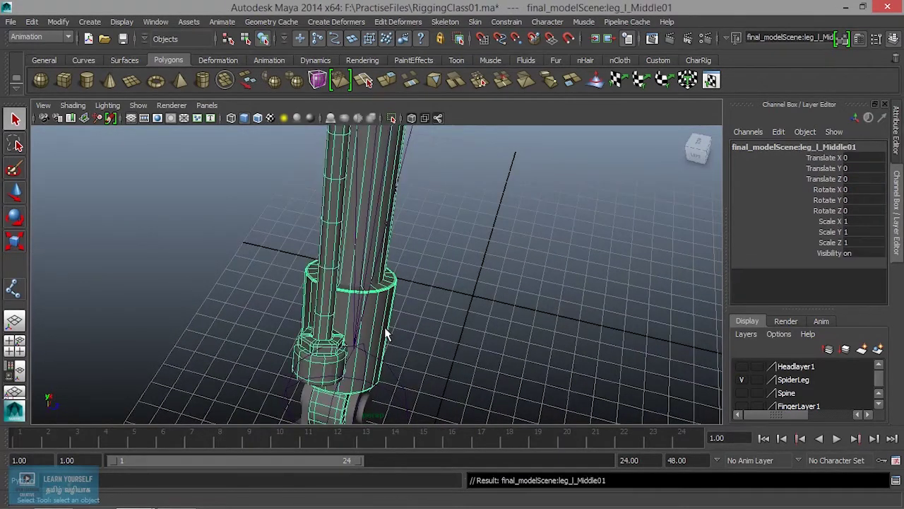
mouse_move(386, 329)
alt+mouse_down()
mouse_move(424, 303)
mouse_move(414, 344)
alt+mouse_up()
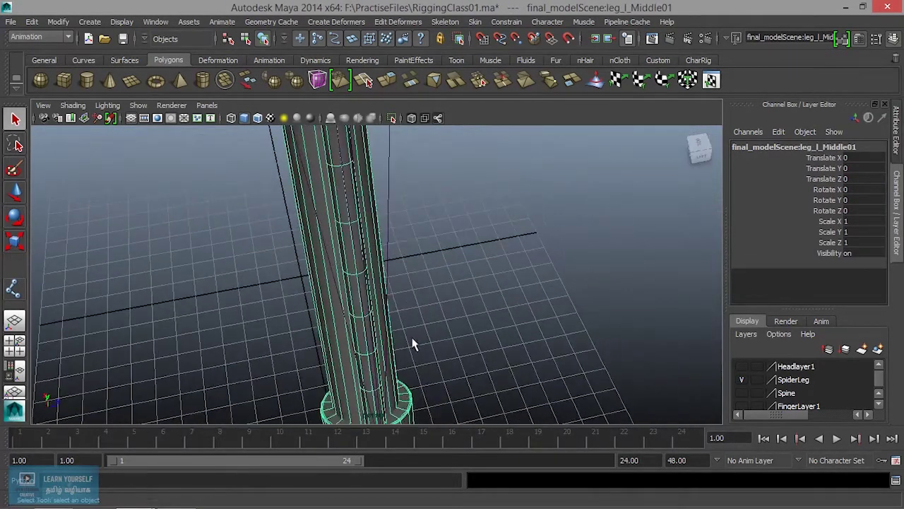
click(390, 200)
click(397, 219)
mouse_move(398, 221)
alt+mouse_down()
mouse_move(439, 336)
mouse_move(468, 307)
alt+mouse_up()
mouse_move(468, 306)
alt+right_down()
mouse_move(457, 258)
mouse_move(488, 288)
mouse_move(297, 269)
alt+right_up()
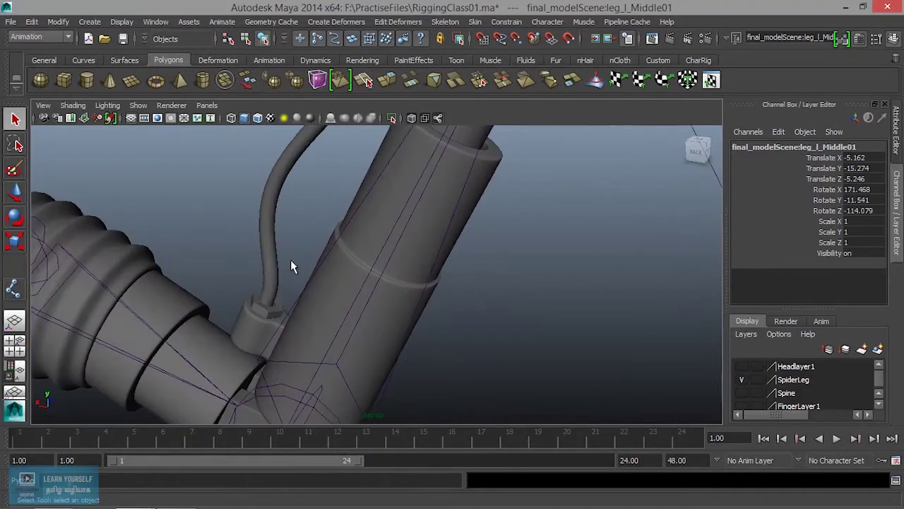
click(267, 289)
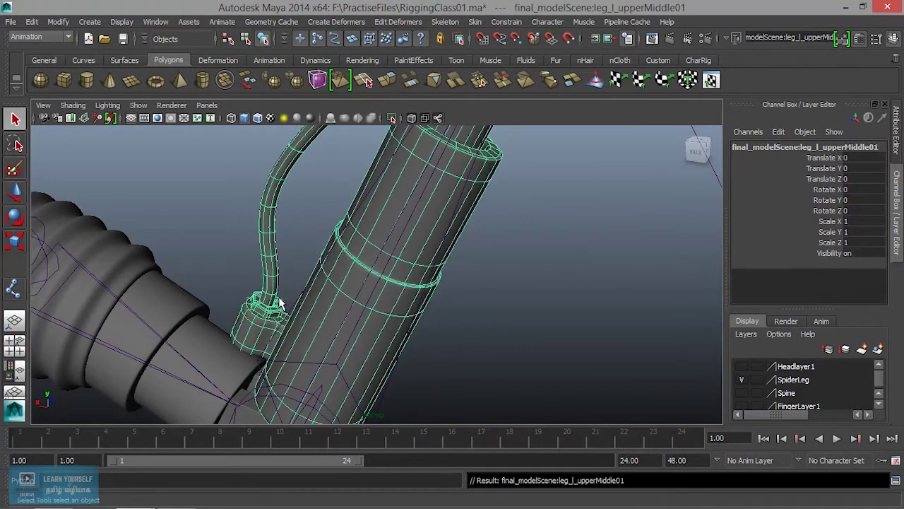
click(368, 295)
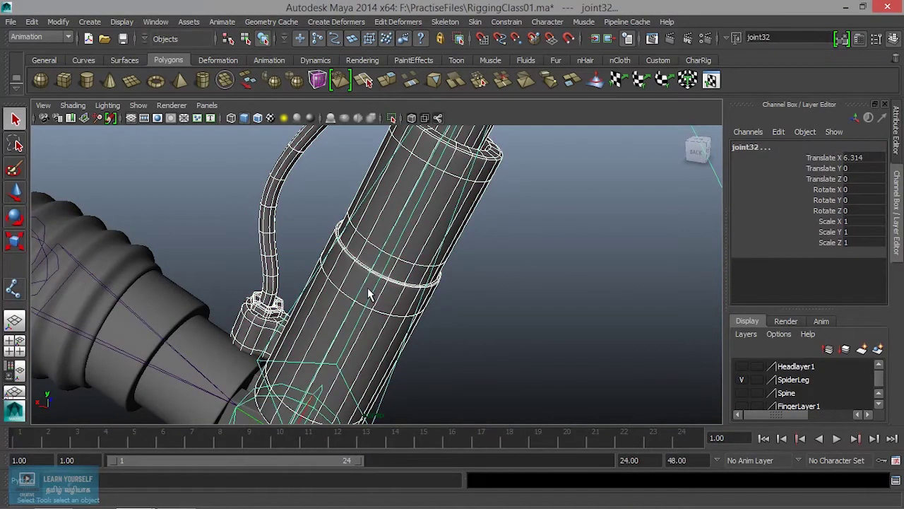
click(369, 238)
mouse_move(369, 238)
alt+mouse_down()
mouse_move(370, 293)
mouse_move(389, 352)
mouse_move(534, 297)
mouse_move(372, 299)
mouse_move(464, 236)
mouse_move(462, 278)
alt+mouse_up()
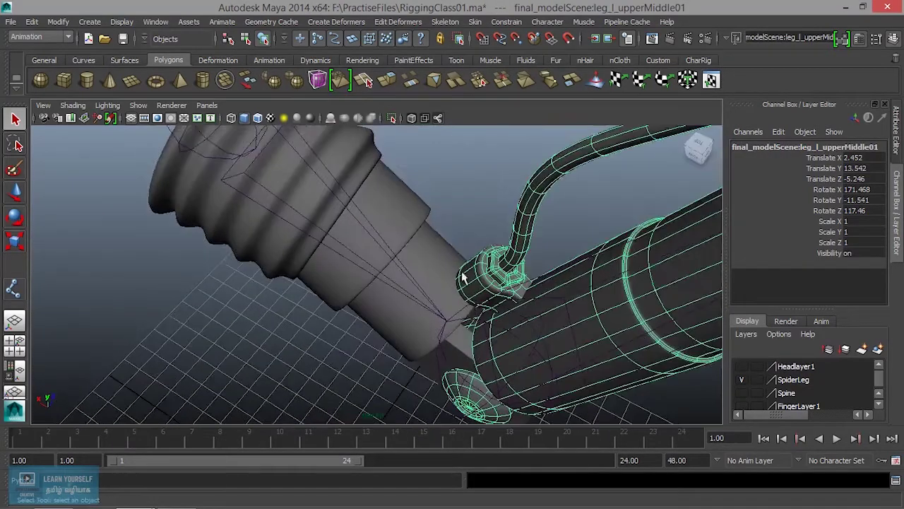
click(423, 220)
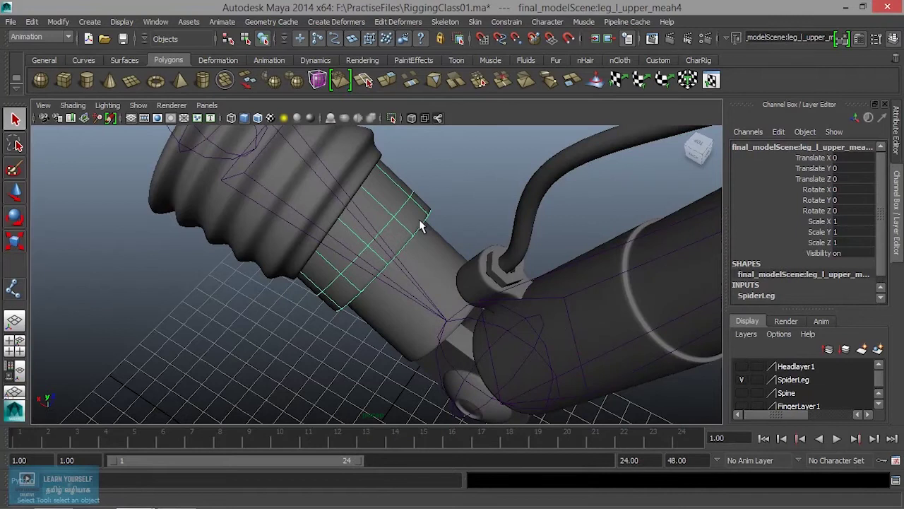
click(419, 226)
click(367, 238)
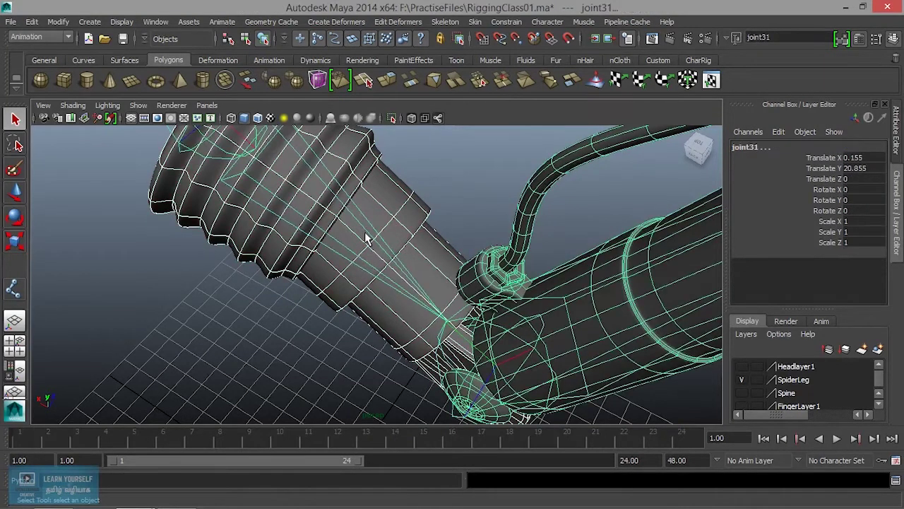
click(367, 238)
scroll(365, 236, down, 5)
scroll(454, 343, down, 3)
mouse_move(455, 343)
alt+mouse_down()
mouse_move(550, 311)
mouse_move(466, 259)
alt+mouse_up()
alt+right_drag(467, 259, 581, 317)
mouse_move(582, 317)
alt+mouse_down()
mouse_move(472, 307)
mouse_move(487, 334)
alt+mouse_up()
click(457, 305)
key(w)
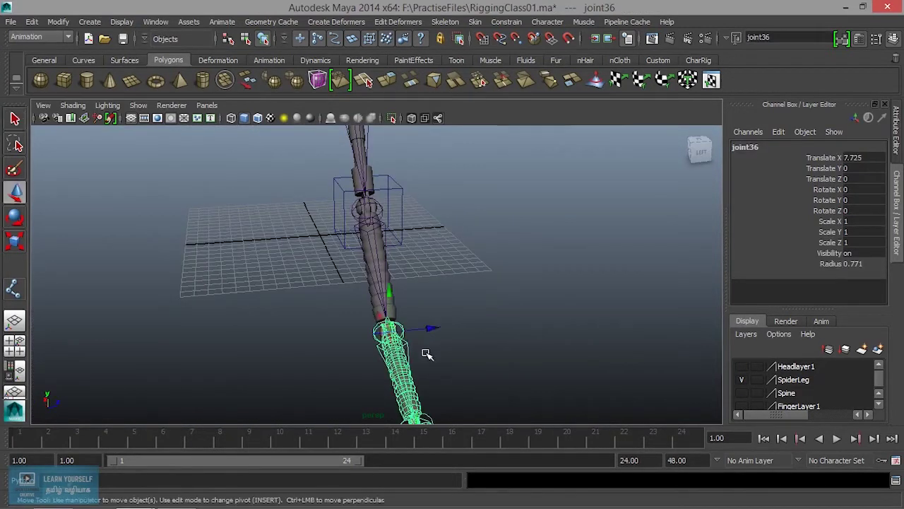
Step: Test-move joint36 to check the bound mesh, then undo the move
drag(390, 332, 408, 342)
key(ctrl+z)
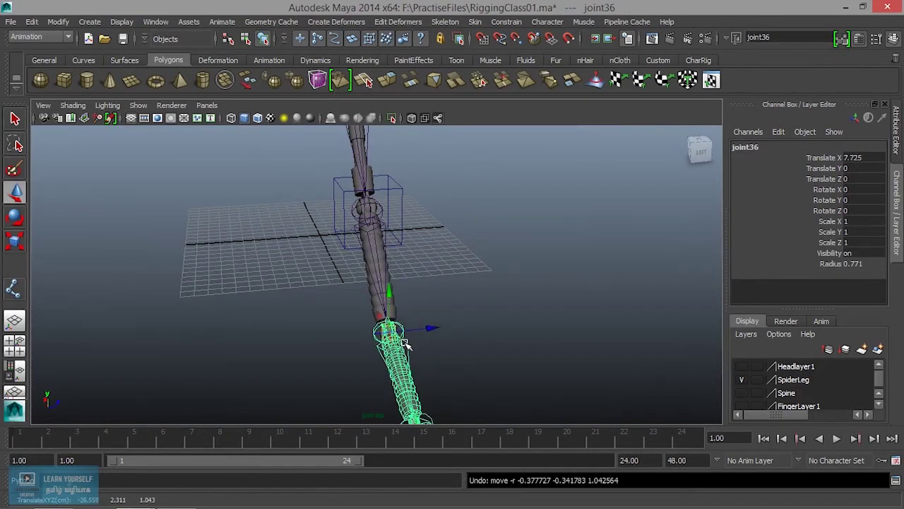
alt+drag(408, 341, 458, 295)
alt+right_drag(458, 295, 494, 359)
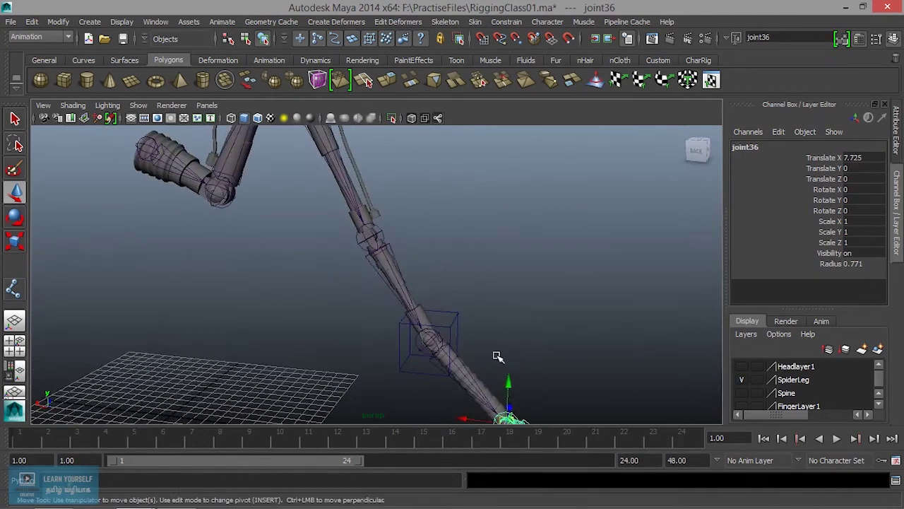
alt+drag(494, 359, 489, 310)
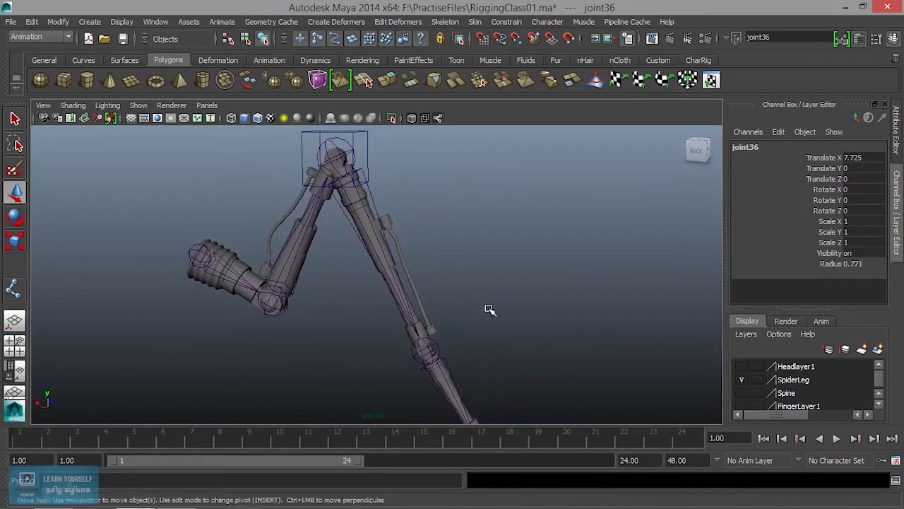
Step: Create IK handle ikHandle3 from joint33 to the foot end joint
click(446, 21)
click(457, 56)
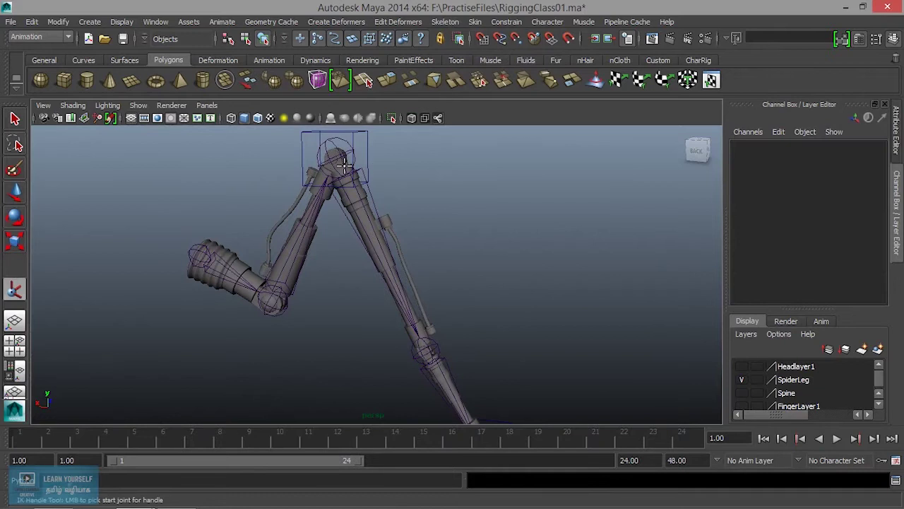
click(339, 157)
alt+drag(426, 271, 340, 155)
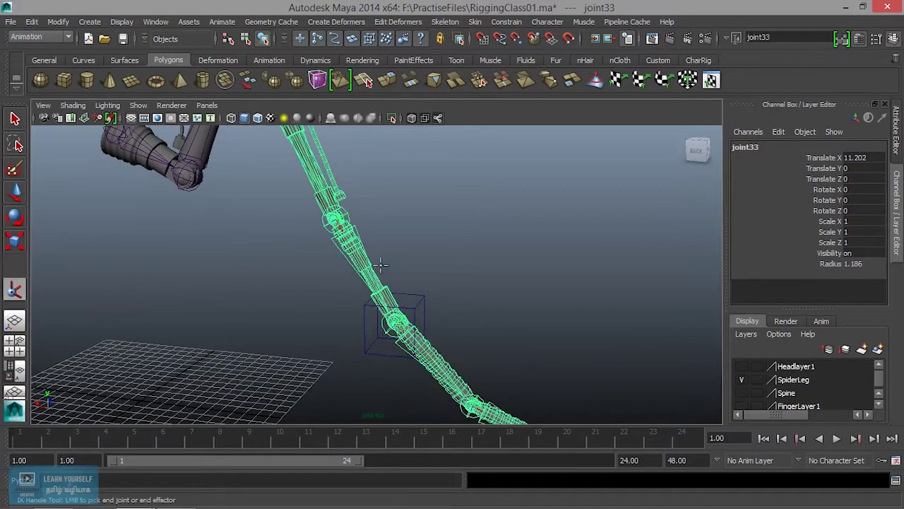
click(397, 329)
Step: Pull ikHandle3 to test the leg bend, then undo the move and the handle creation
mouse_move(404, 333)
alt+mouse_down()
mouse_move(375, 297)
mouse_move(429, 333)
mouse_move(489, 323)
alt+mouse_up()
mouse_move(394, 304)
mouse_down()
mouse_move(392, 268)
mouse_move(434, 224)
mouse_move(460, 283)
mouse_move(358, 309)
mouse_move(356, 267)
mouse_move(400, 256)
mouse_move(398, 294)
mouse_move(397, 256)
mouse_move(406, 262)
mouse_move(389, 299)
mouse_move(359, 286)
mouse_move(402, 301)
mouse_move(377, 269)
mouse_move(394, 284)
mouse_up()
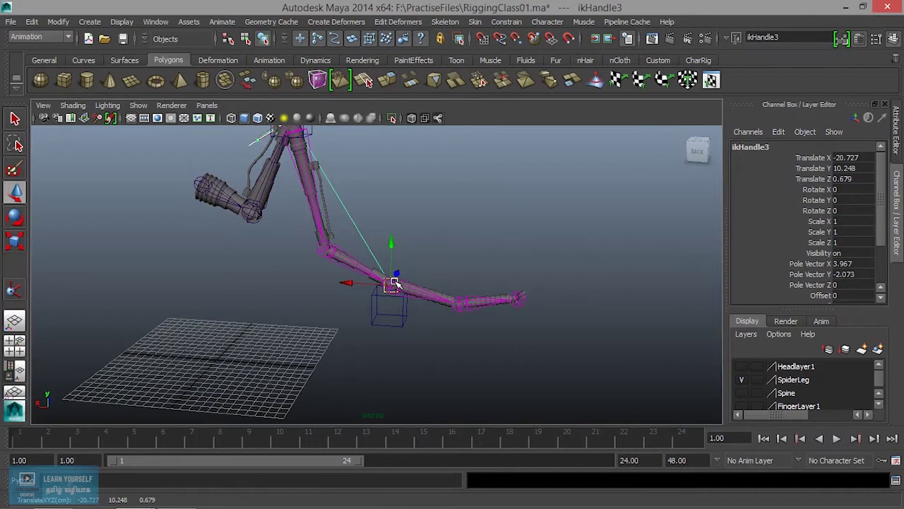
key(ctrl+z)
alt+drag(395, 282, 438, 325)
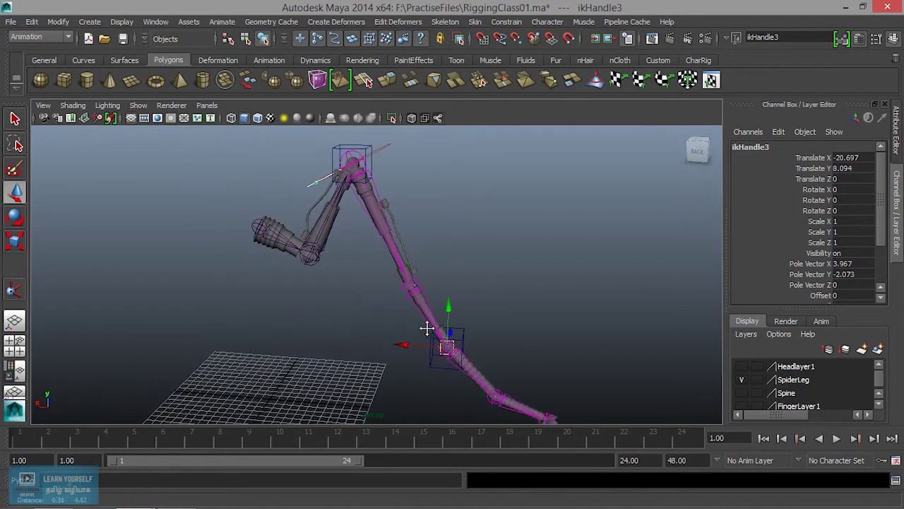
key(ctrl+z)
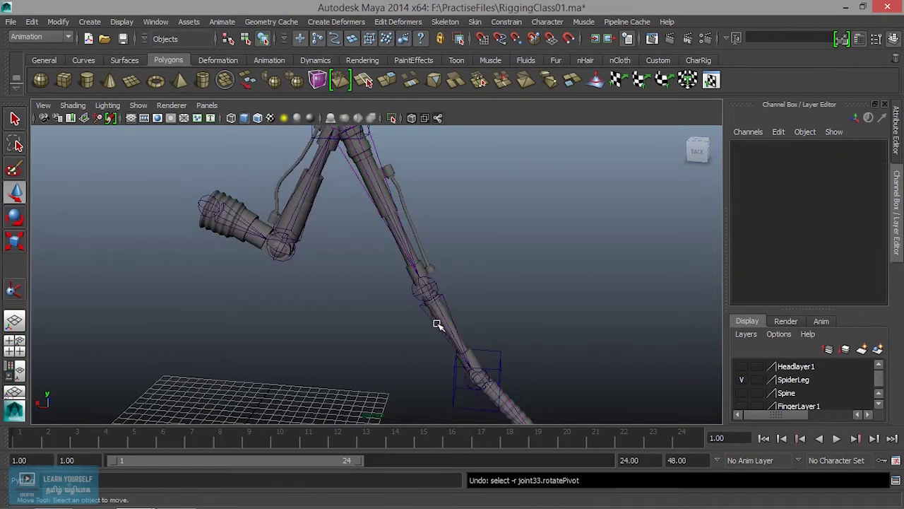
Step: Undo once more and select joint31 of the leg chain
key(ctrl+z)
key(ctrl+z)
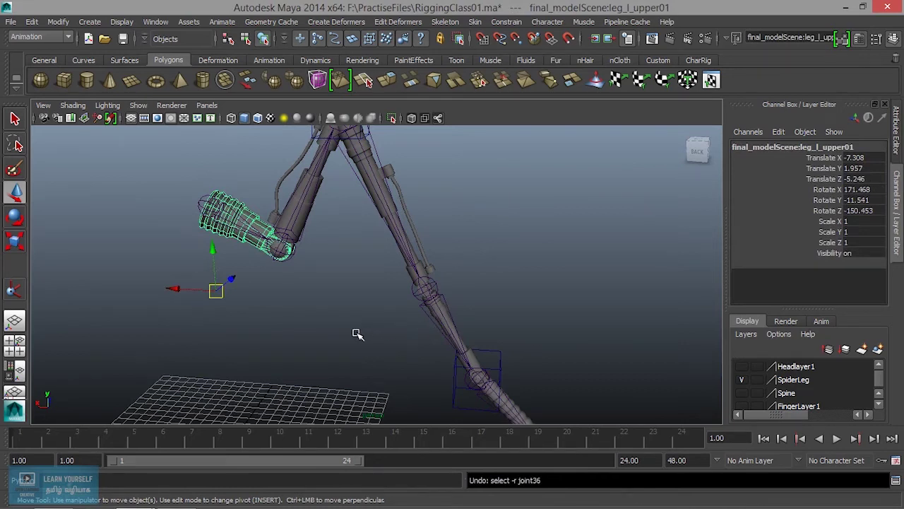
click(357, 332)
click(243, 226)
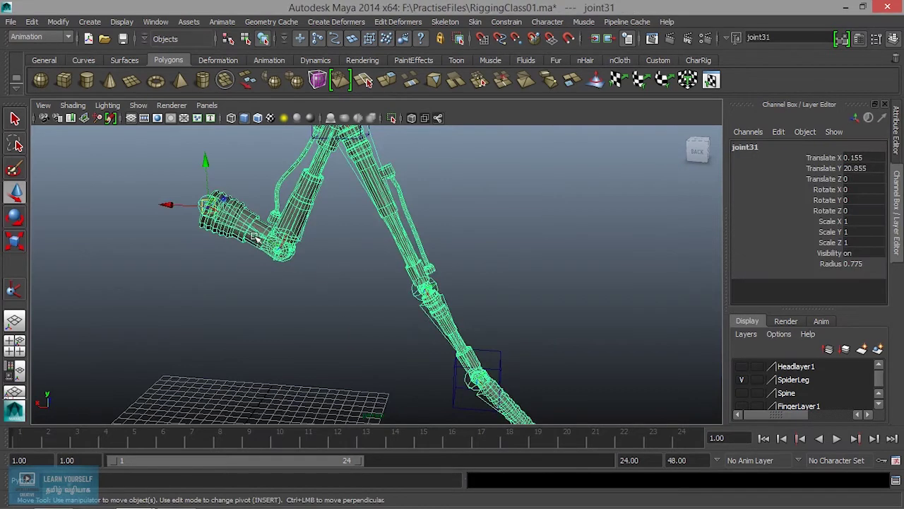
click(452, 22)
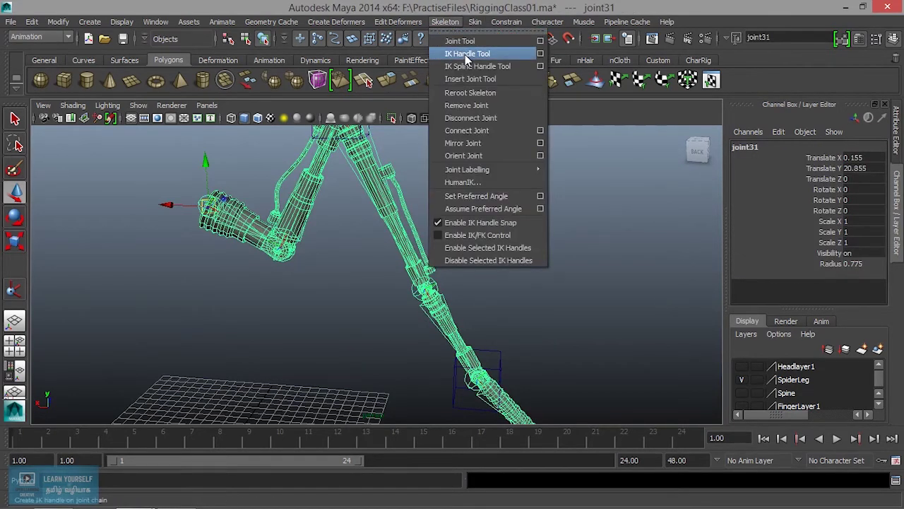
click(468, 54)
Step: Create an IK handle from joint32 to the foot end joint, test-pull it, then undo the pull
click(281, 247)
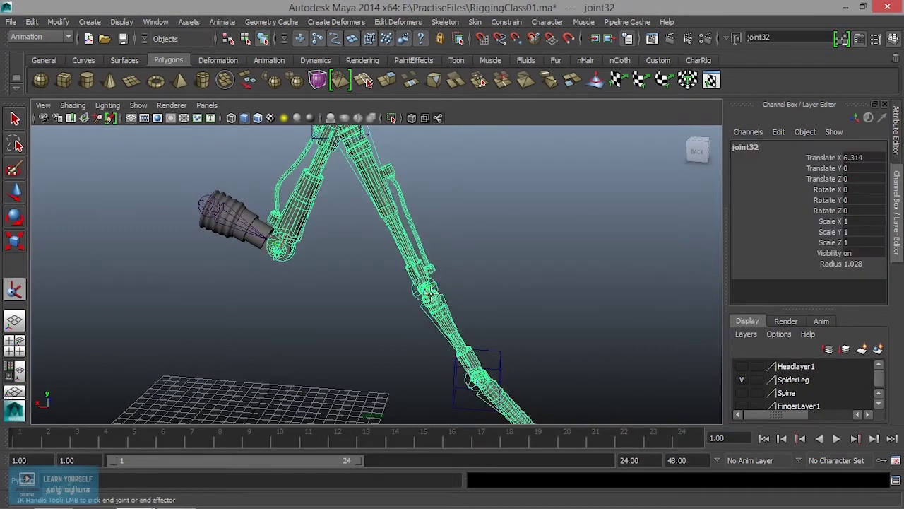
click(425, 291)
key(w)
scroll(445, 335, down, 3)
mouse_move(401, 279)
mouse_down()
mouse_move(460, 271)
mouse_move(448, 258)
mouse_move(400, 277)
mouse_move(447, 280)
mouse_move(400, 268)
mouse_move(424, 283)
mouse_move(448, 262)
mouse_move(467, 281)
mouse_move(462, 315)
mouse_move(359, 309)
mouse_move(393, 322)
mouse_up()
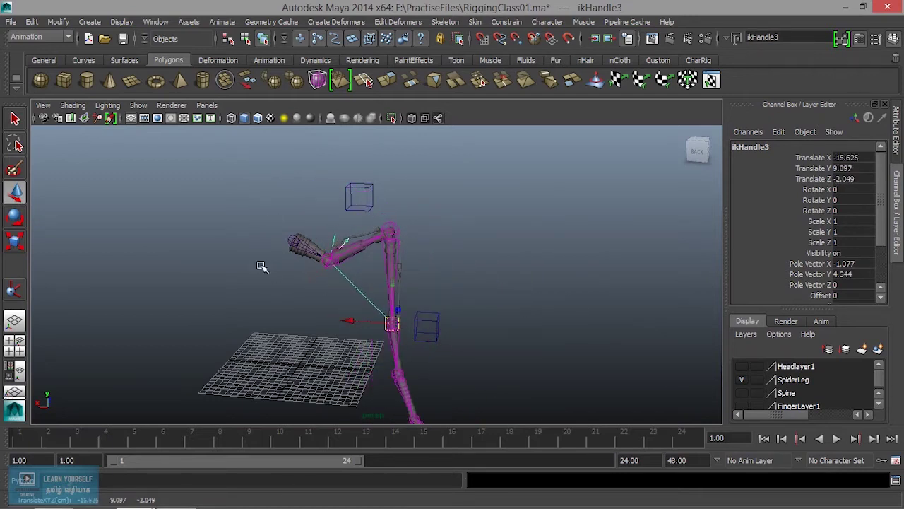
key(ctrl+z)
Step: Frame the leg and select the cube control curve5
mouse_move(364, 283)
alt+right_down()
mouse_move(457, 363)
mouse_move(436, 311)
mouse_move(364, 294)
mouse_move(521, 364)
mouse_move(572, 412)
mouse_move(490, 338)
alt+right_up()
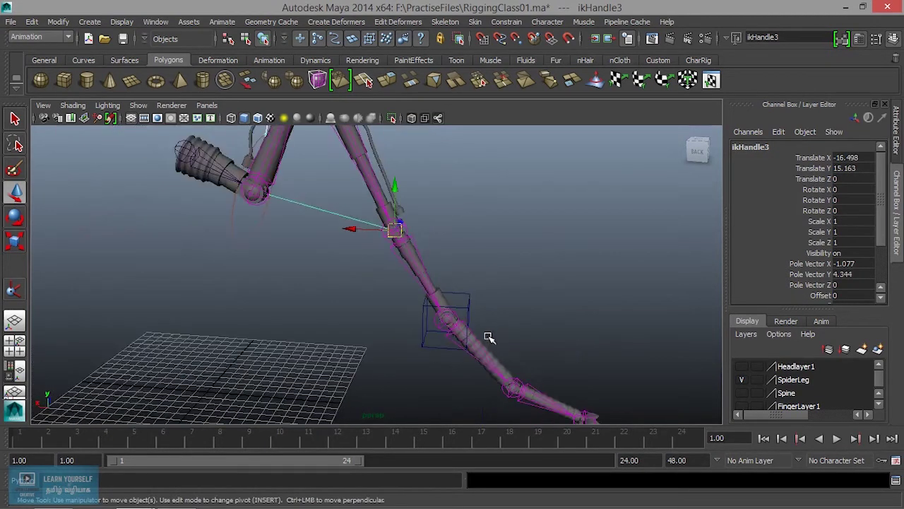
alt+drag(401, 285, 384, 293)
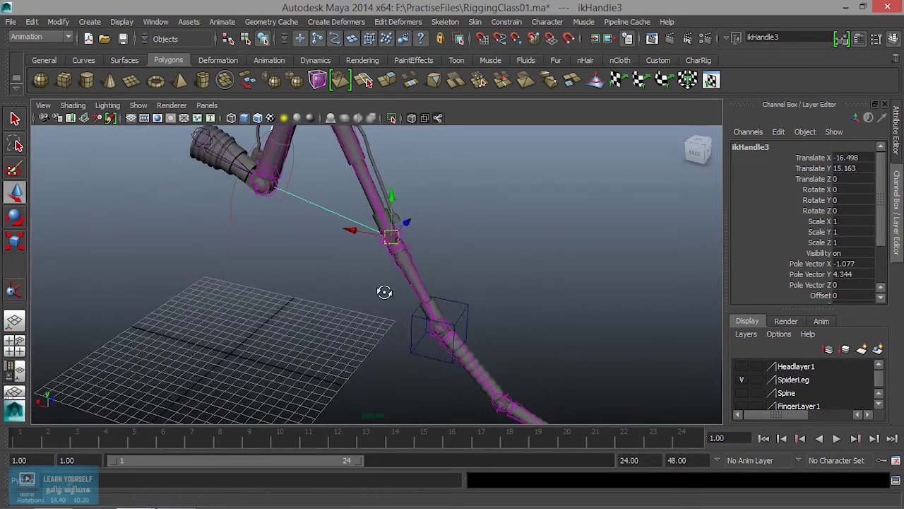
click(467, 317)
alt+drag(421, 317, 483, 311)
alt+right_drag(483, 311, 551, 354)
mouse_move(551, 353)
alt+mouse_down()
mouse_move(471, 313)
mouse_move(426, 339)
mouse_move(424, 369)
mouse_move(323, 219)
alt+mouse_up()
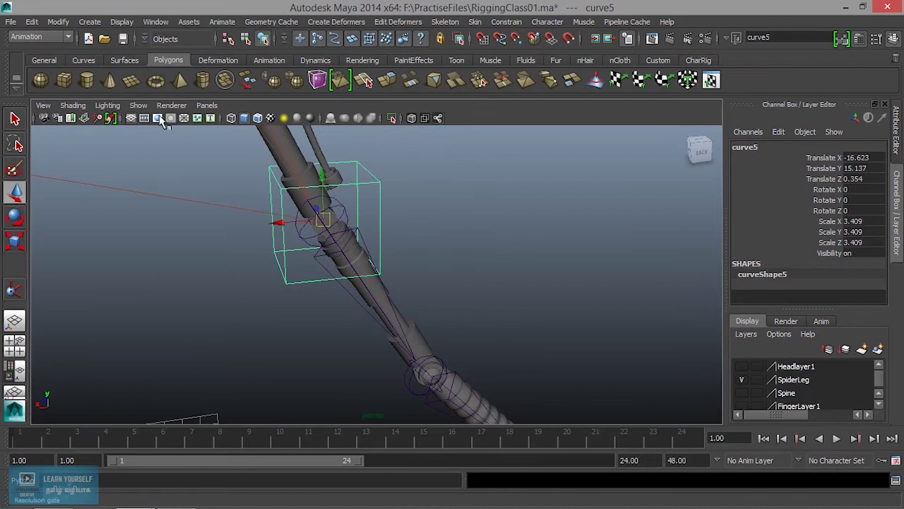
Step: Hide polygon meshes in the viewport to isolate the cube control and joints
click(138, 105)
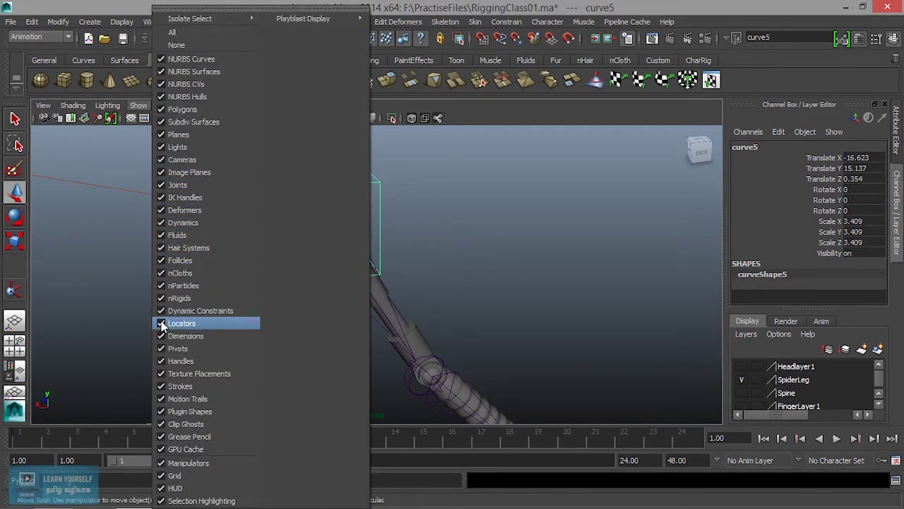
click(164, 110)
alt+drag(212, 205, 333, 354)
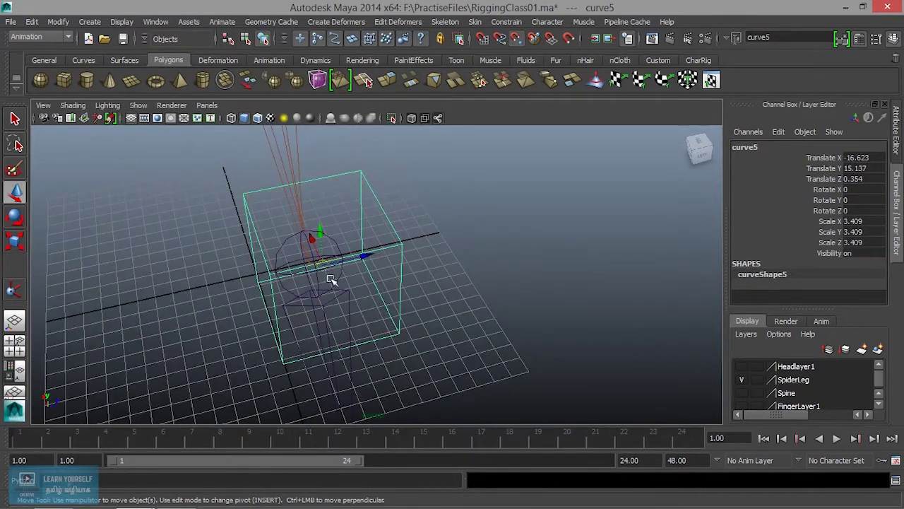
mouse_move(322, 266)
alt+mouse_down()
mouse_move(460, 317)
mouse_move(455, 343)
alt+mouse_up()
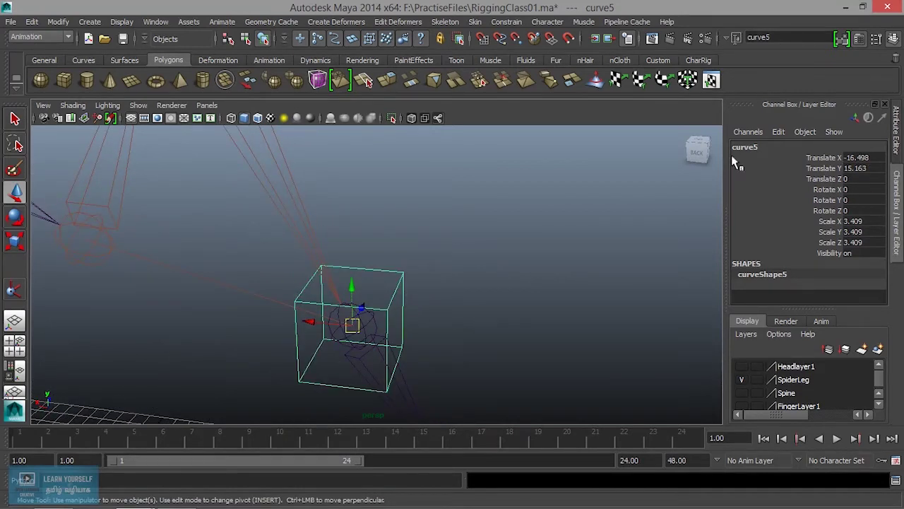
Step: Freeze transformations on curve5 so translate reads 0 and scale 1
click(69, 21)
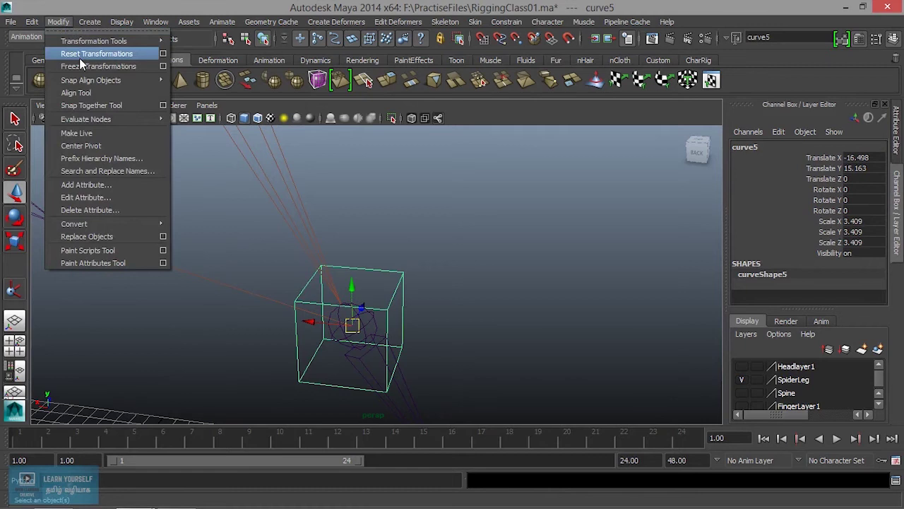
click(83, 65)
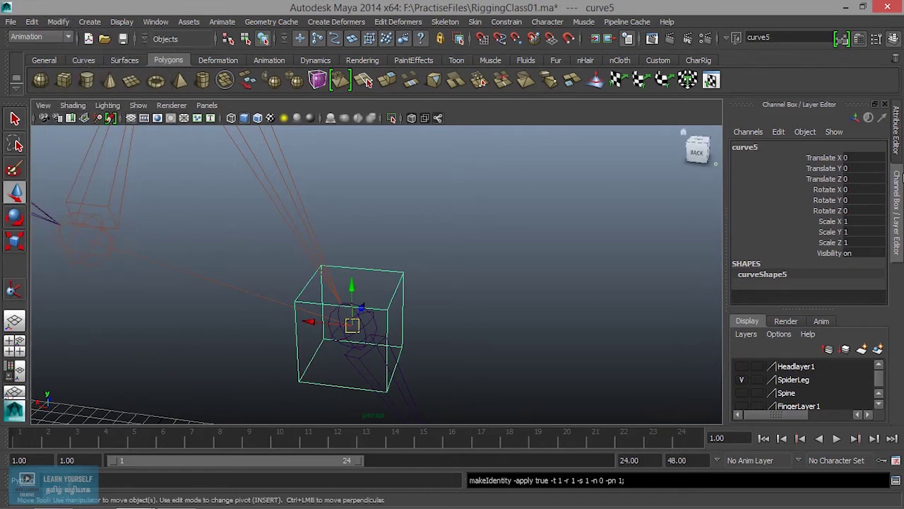
scroll(423, 316, down, 3)
scroll(410, 328, up, 2)
scroll(421, 334, up, 2)
scroll(427, 341, up, 2)
scroll(434, 348, up, 2)
alt+middle_drag(436, 351, 531, 271)
Step: Try selecting the IK handle and cube control together, then clear the selection
click(362, 279)
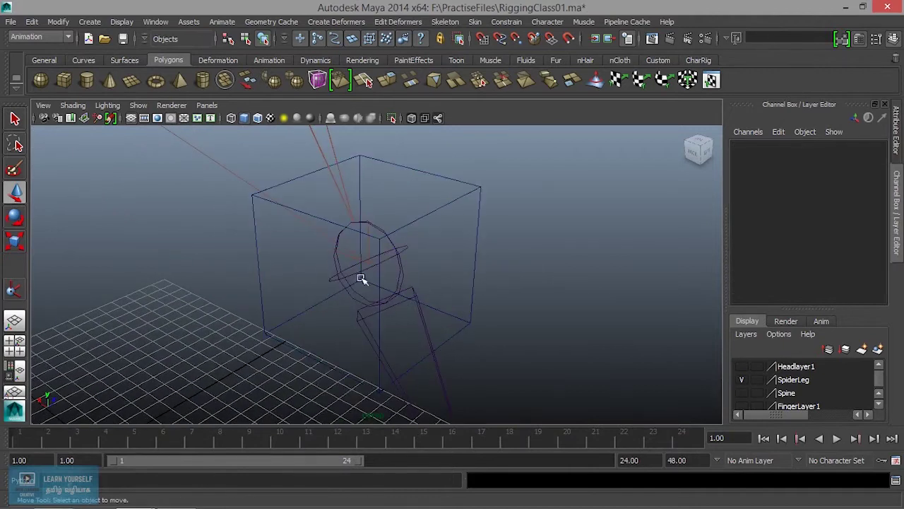
click(350, 261)
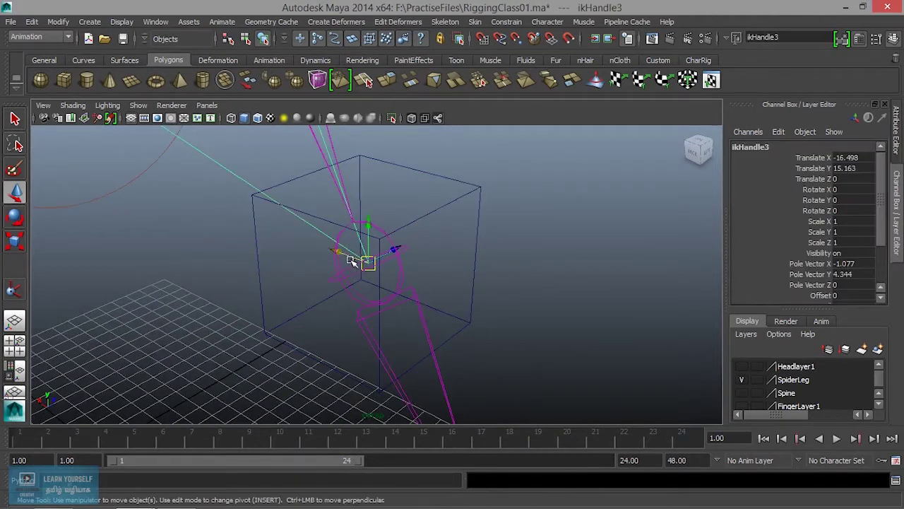
shift+click(464, 196)
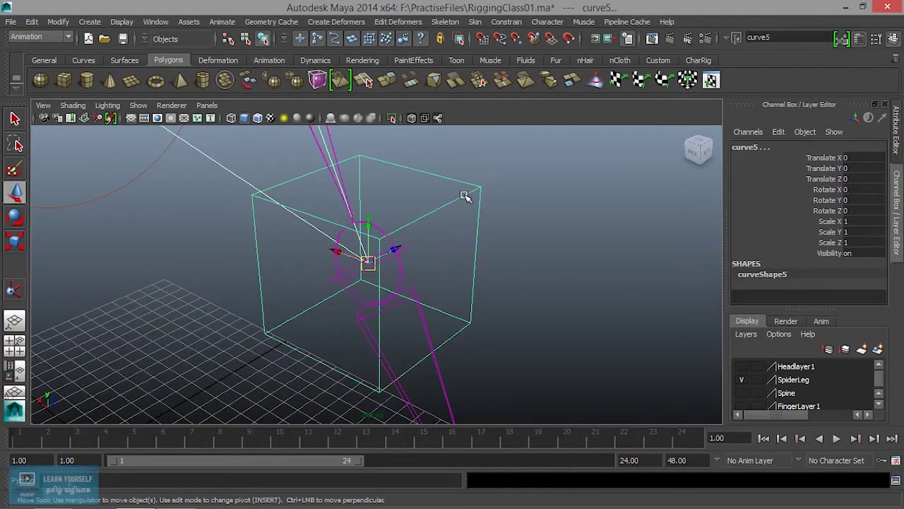
click(479, 190)
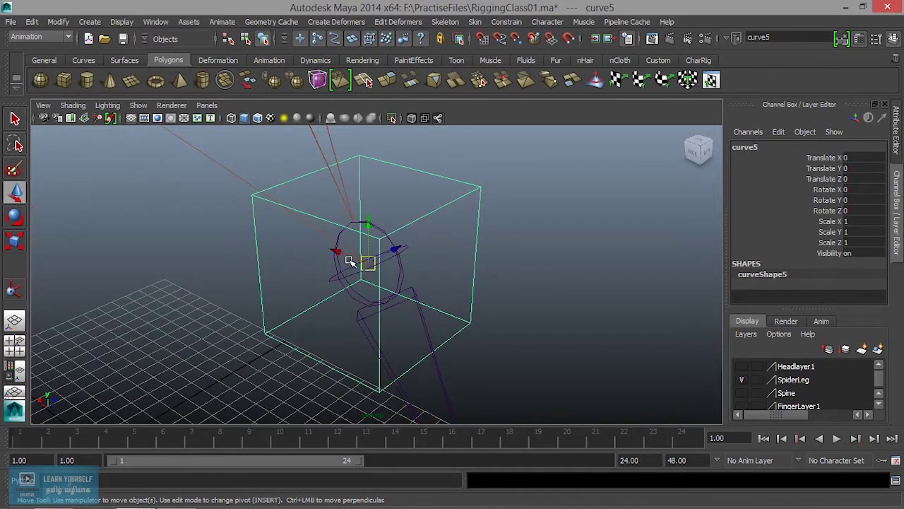
click(321, 233)
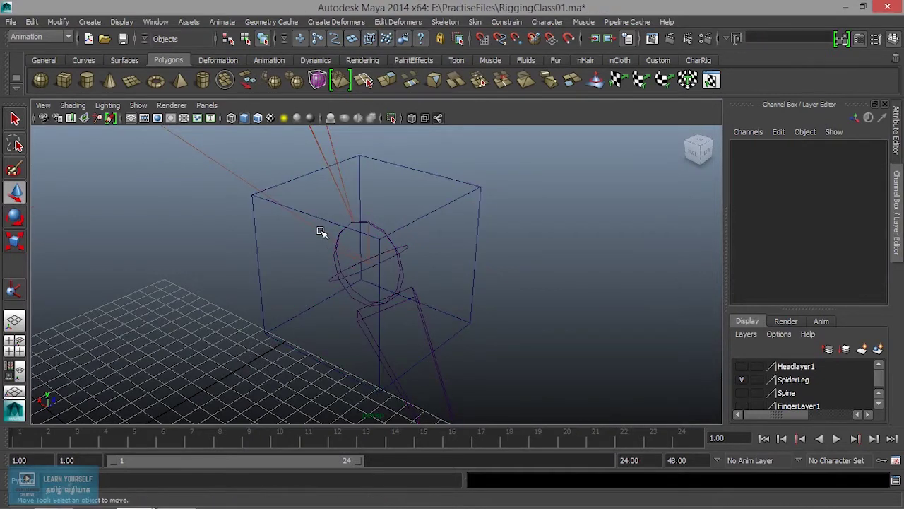
Step: Select curve5, then add ikHandle3 to the selection
click(472, 201)
key(q)
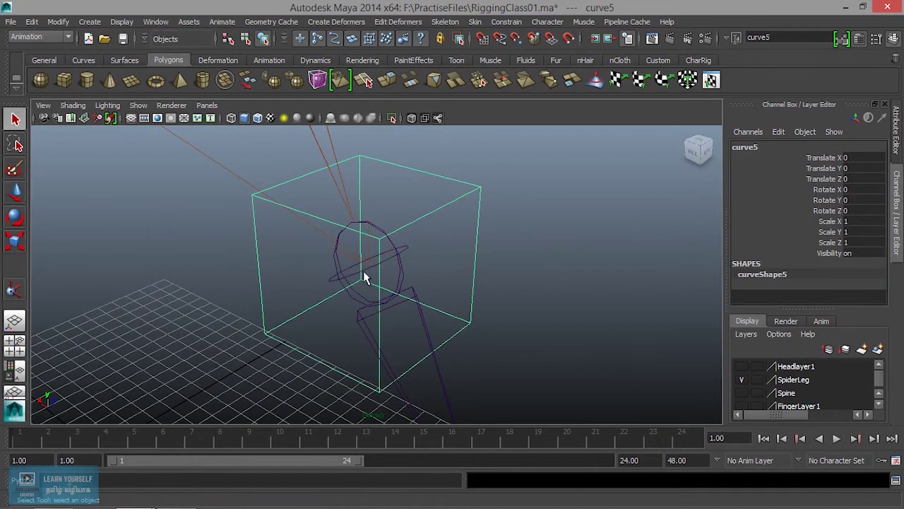
shift+click(353, 261)
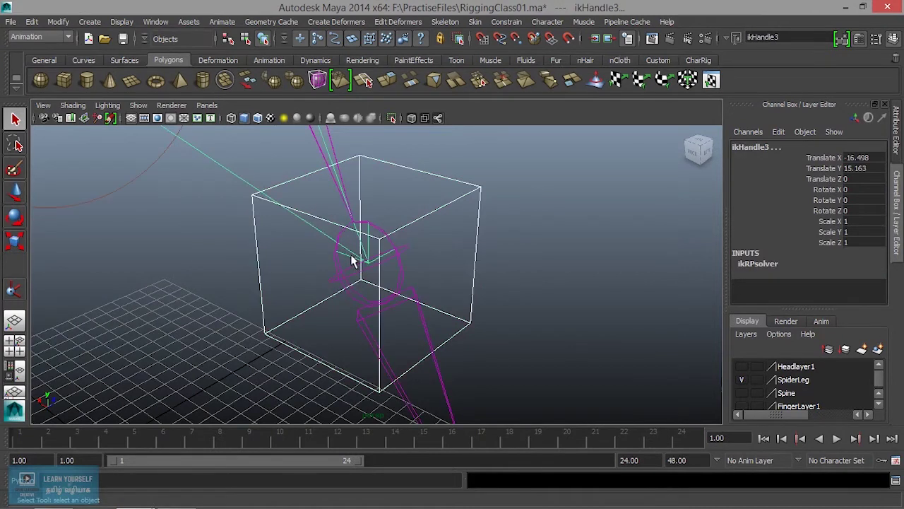
Step: Point-constrain ikHandle3 to curve5 with reset options and Maintain offset on
click(507, 22)
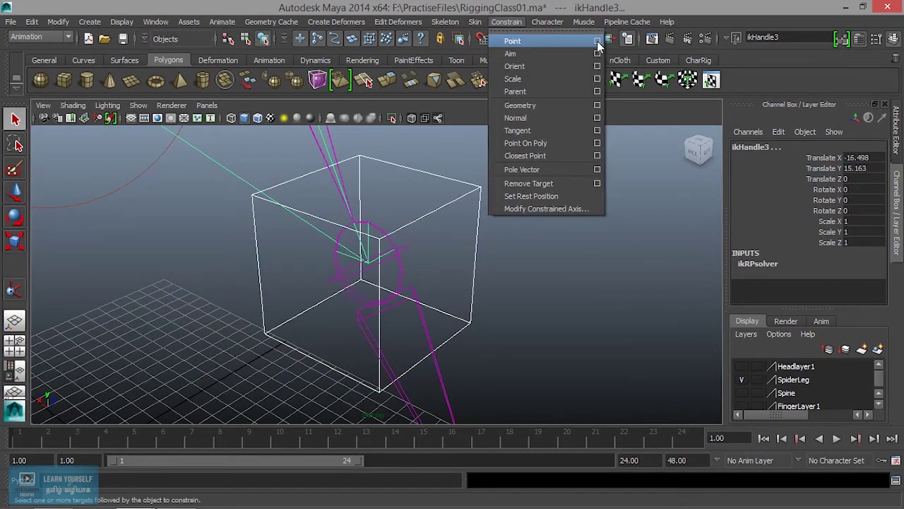
click(598, 42)
click(155, 28)
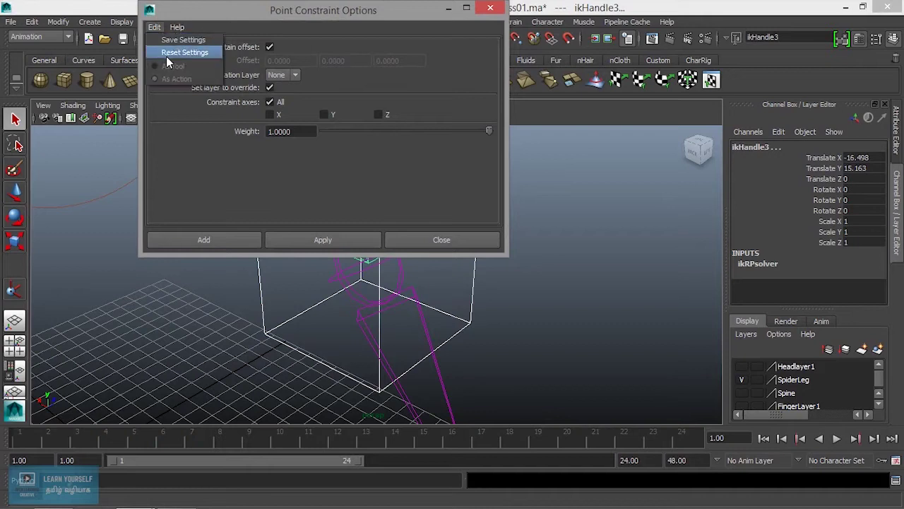
click(169, 52)
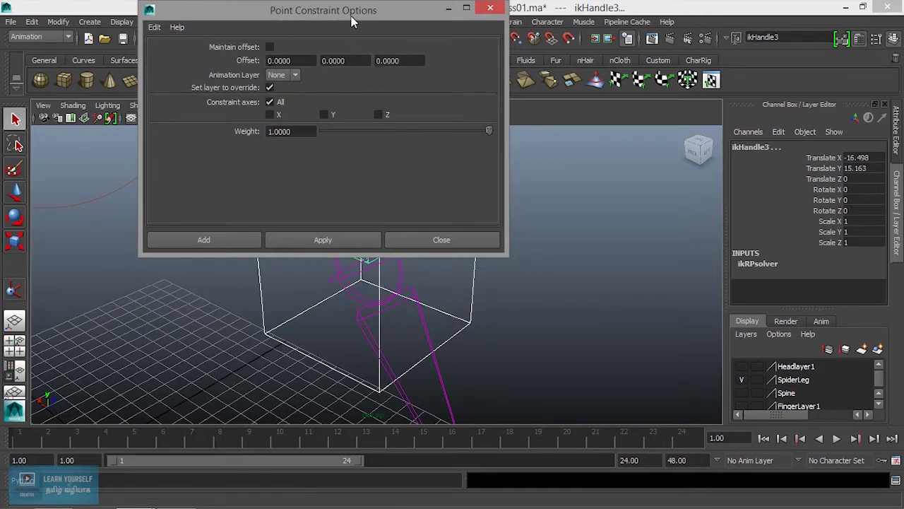
drag(296, 10, 642, 64)
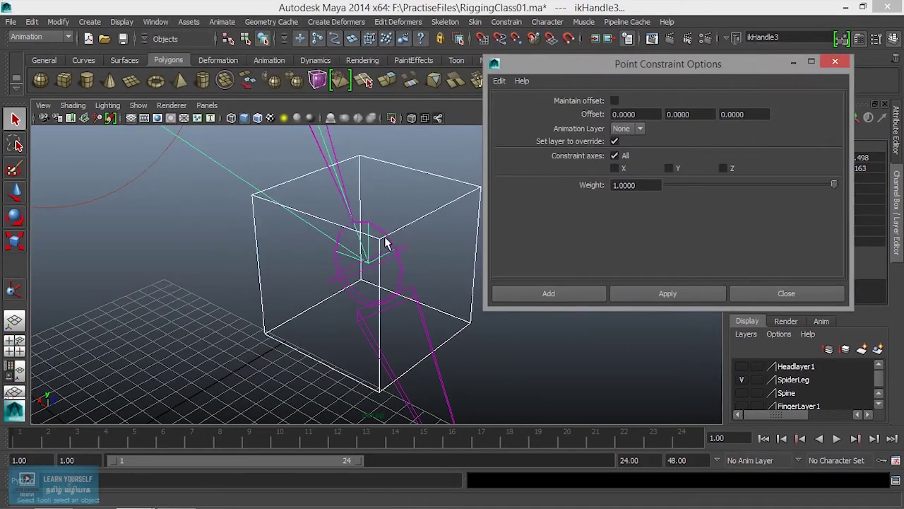
click(614, 101)
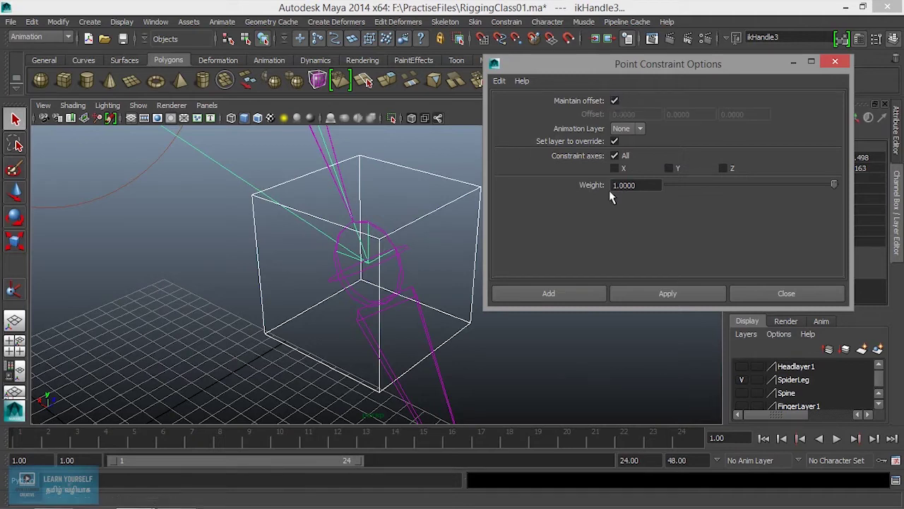
click(571, 296)
Step: Frame the constrained leg, select the cube foot control curve5, and undo a trial move
scroll(495, 315, down, 5)
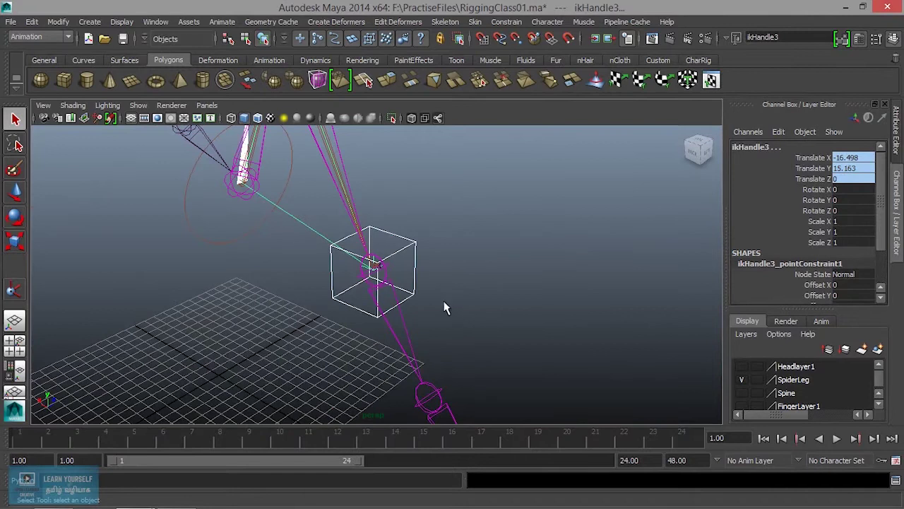
alt+middle_drag(267, 205, 306, 236)
mouse_move(318, 222)
alt+mouse_down()
mouse_move(370, 224)
mouse_move(346, 222)
alt+mouse_up()
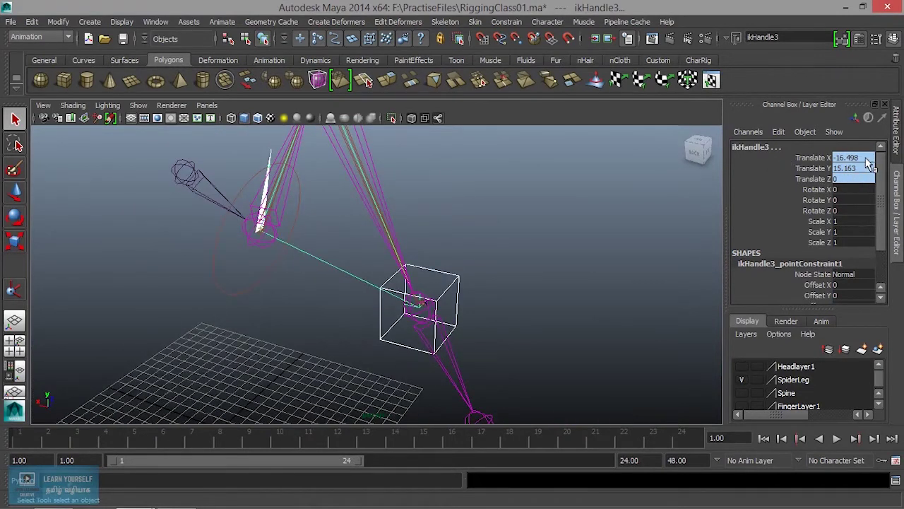
click(453, 275)
mouse_move(472, 287)
alt+mouse_down()
mouse_move(436, 309)
mouse_move(445, 300)
mouse_move(409, 311)
alt+mouse_up()
key(w)
key(ctrl+z)
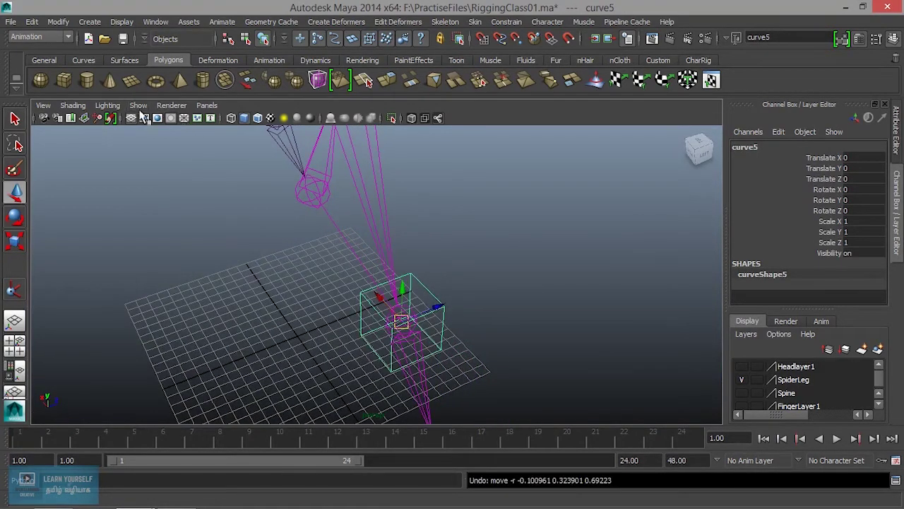
Step: Show polygons in the viewport so the leg mesh appears, and hide the joints
click(139, 105)
click(184, 59)
mouse_move(297, 304)
alt+mouse_down()
mouse_move(333, 313)
mouse_move(355, 274)
alt+mouse_up()
alt+right_drag(355, 274, 551, 339)
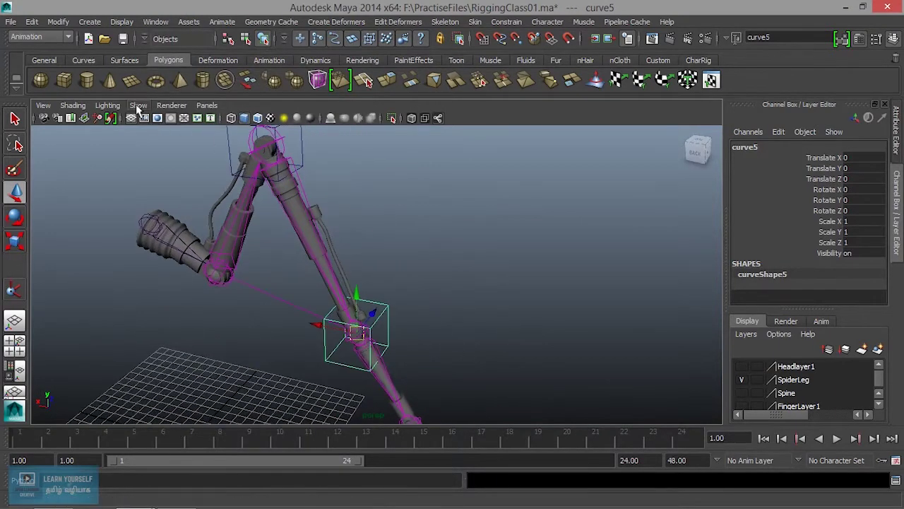
click(138, 105)
click(173, 185)
mouse_move(385, 287)
alt+mouse_down()
mouse_move(419, 295)
mouse_move(491, 288)
mouse_move(500, 207)
alt+mouse_up()
alt+middle_drag(500, 208, 353, 300)
alt+drag(353, 300, 366, 313)
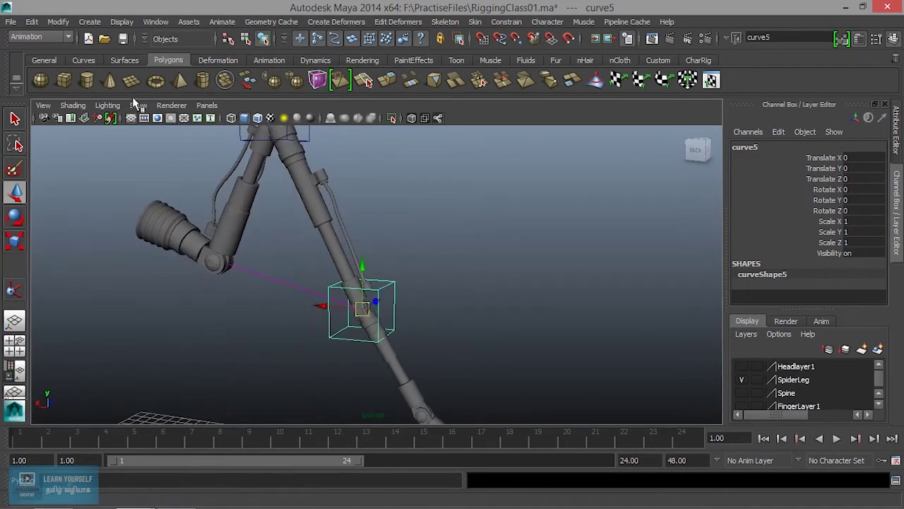
Step: Hide IK handles and move curve5 to X -5.863, Y -1.111, Z 4.506 so the leg bends
click(139, 104)
click(164, 203)
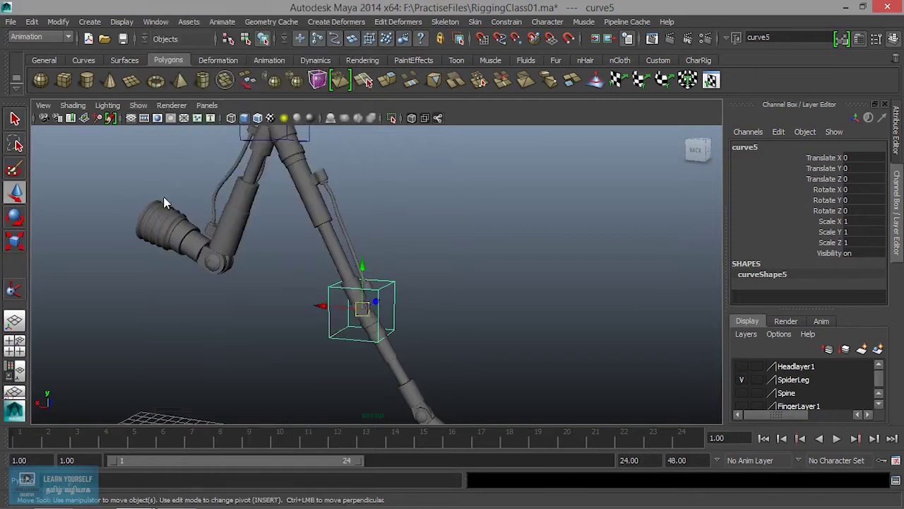
mouse_move(374, 286)
alt+mouse_down()
mouse_move(296, 309)
mouse_move(335, 299)
mouse_move(339, 335)
mouse_move(343, 317)
mouse_move(508, 257)
mouse_move(458, 361)
mouse_move(495, 304)
alt+mouse_up()
scroll(454, 325, down, 3)
alt+drag(454, 325, 484, 351)
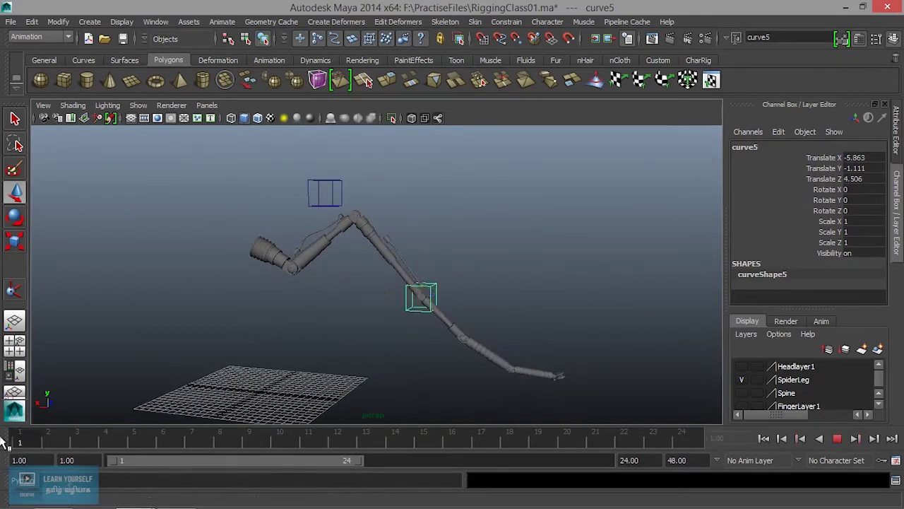
Step: Key the foot control at frame 1, then zero its translates at frame 13
key(s)
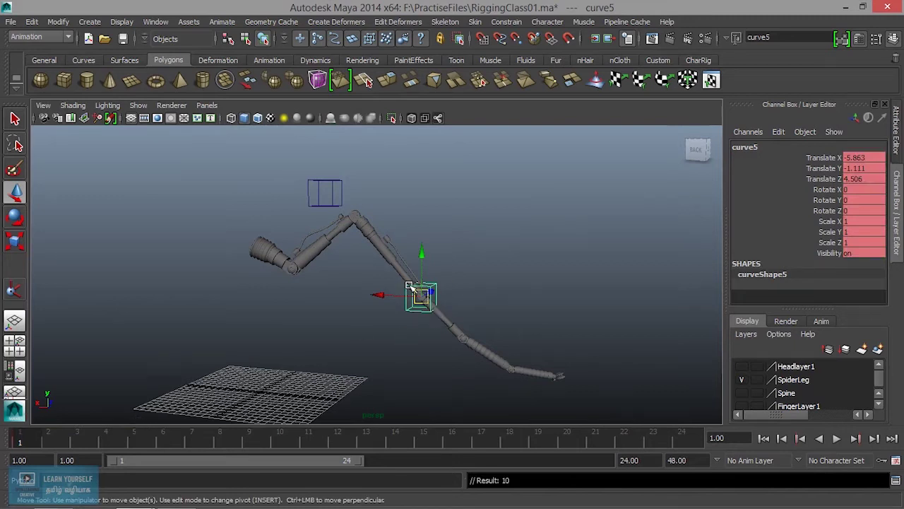
drag(219, 444, 366, 451)
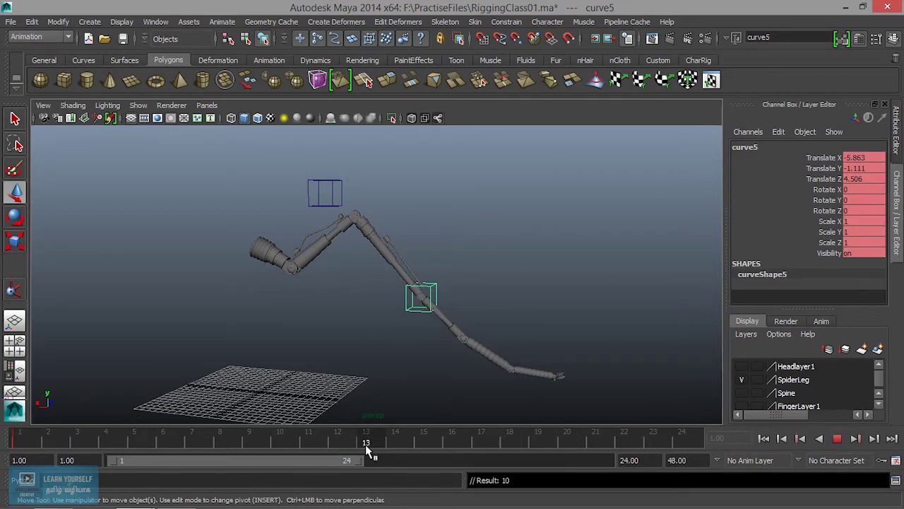
double_click(866, 180)
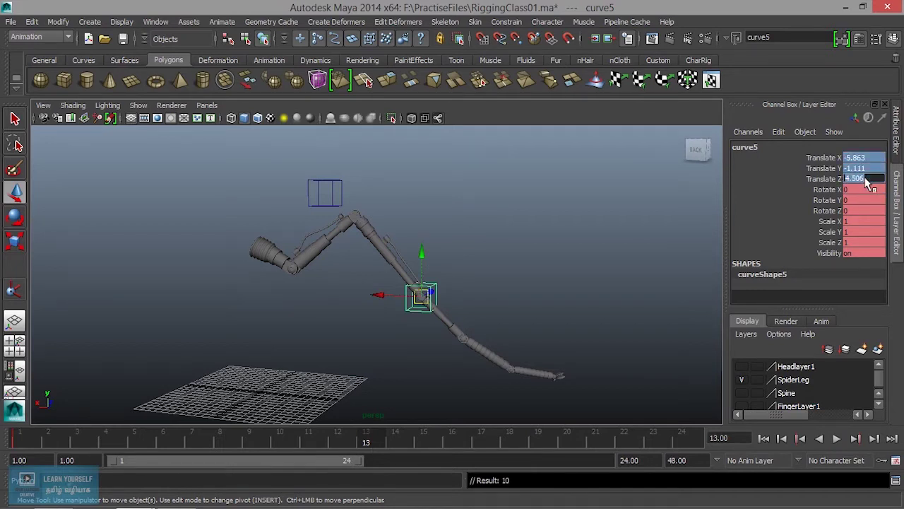
text(0)
key(Return)
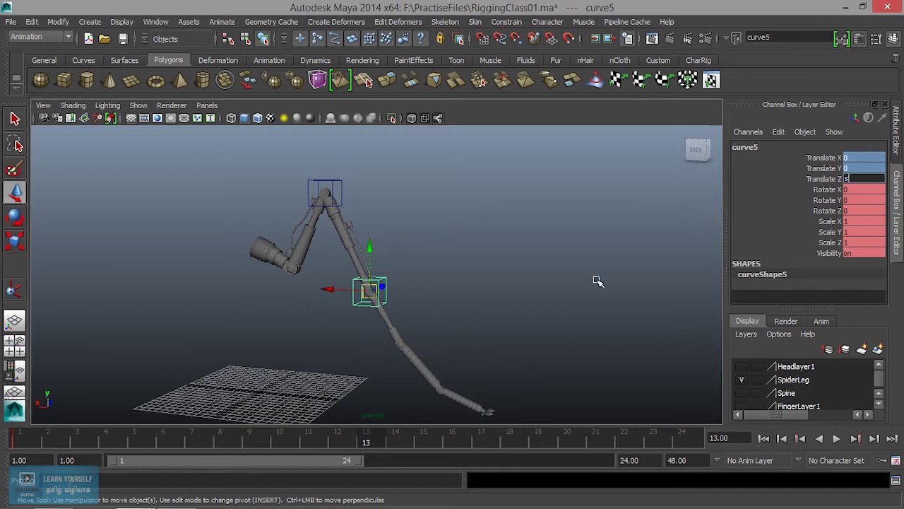
key(Return)
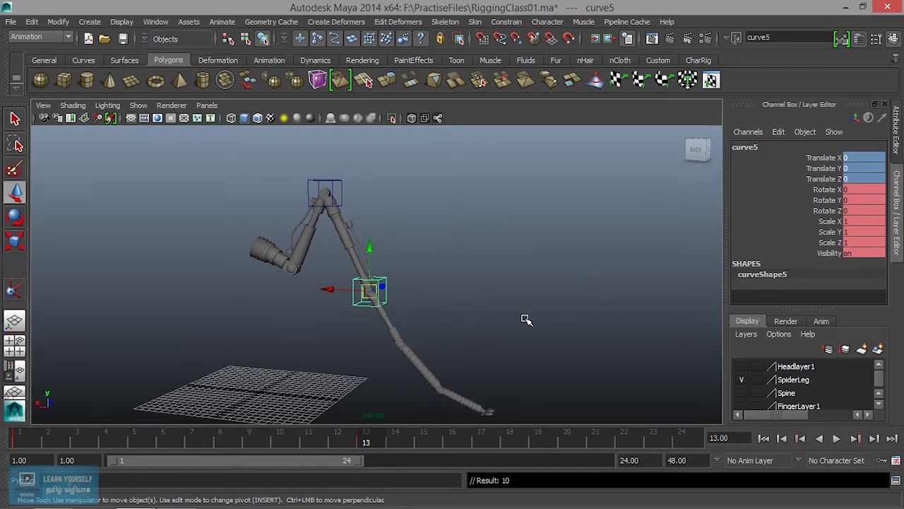
Step: At frame 7, lift the foot control toward the body and preview the step
key(alt+v)
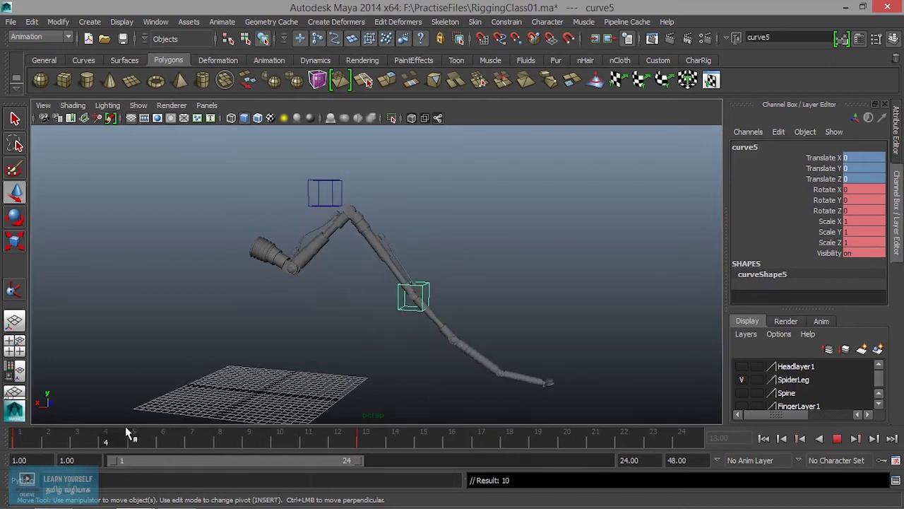
key(alt+v)
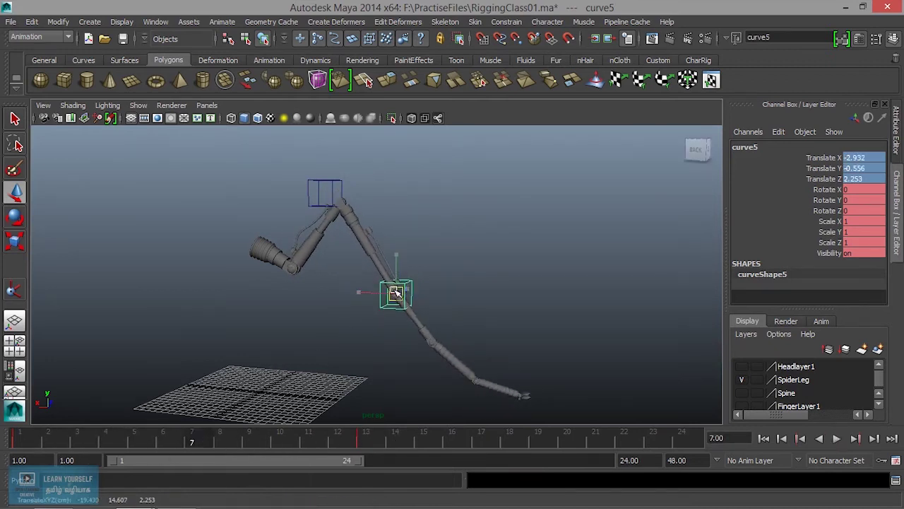
drag(385, 291, 369, 253)
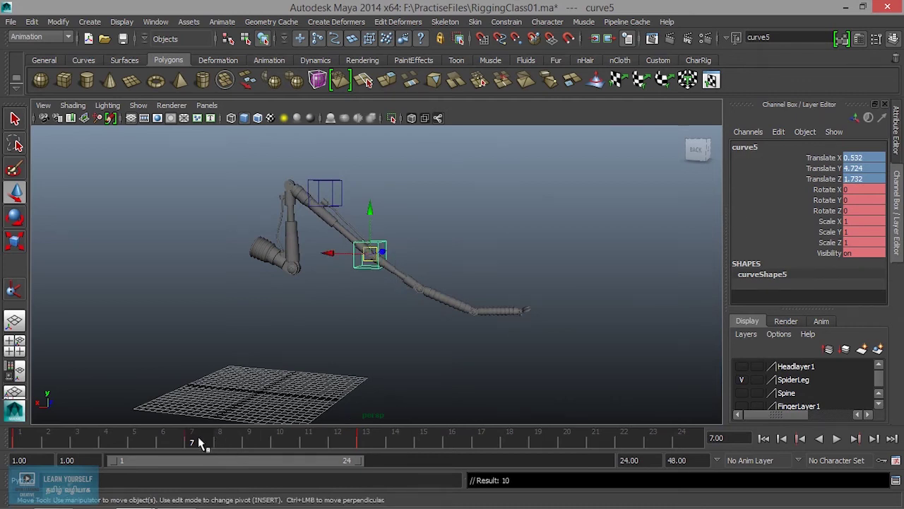
key(alt+v)
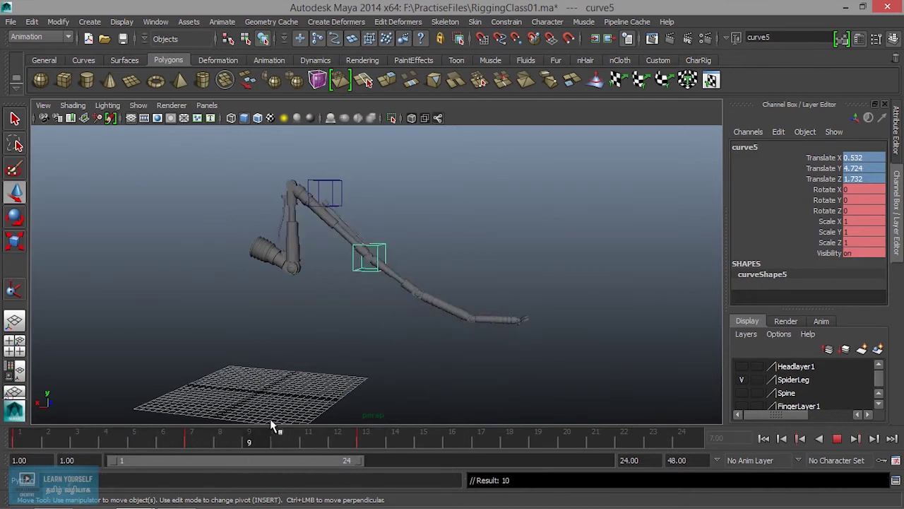
Step: Retime the step's keys between frames 5 and 10 and play the animation back
mouse_move(132, 443)
shift+mouse_down()
mouse_move(381, 443)
mouse_move(196, 450)
shift+mouse_up()
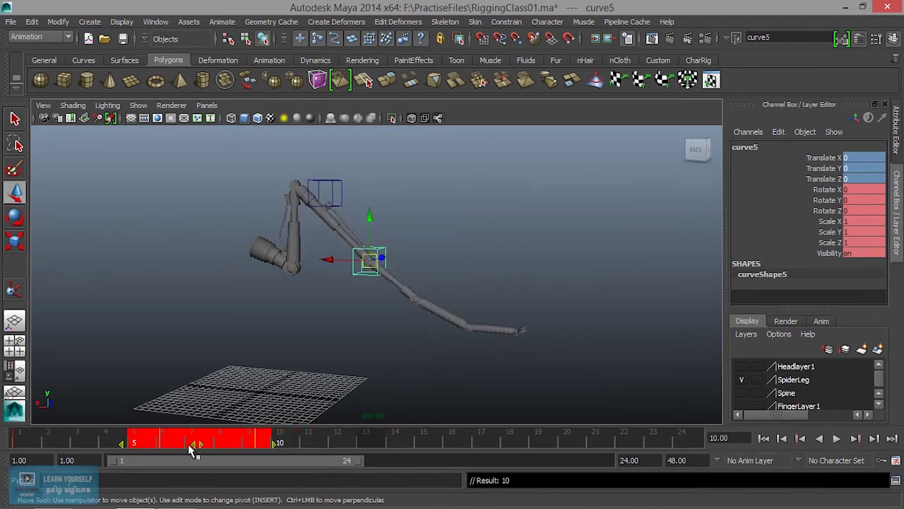
mouse_move(363, 434)
mouse_down()
mouse_move(214, 448)
mouse_move(2, 433)
mouse_up()
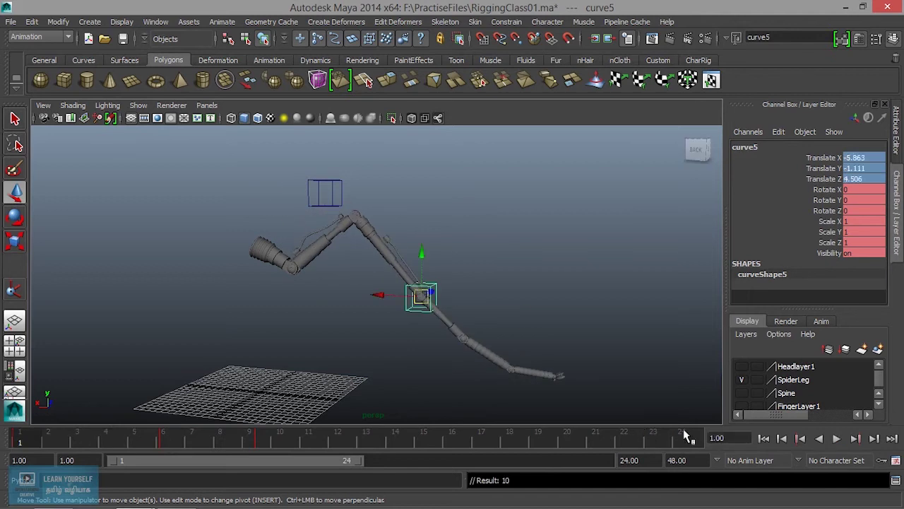
click(836, 438)
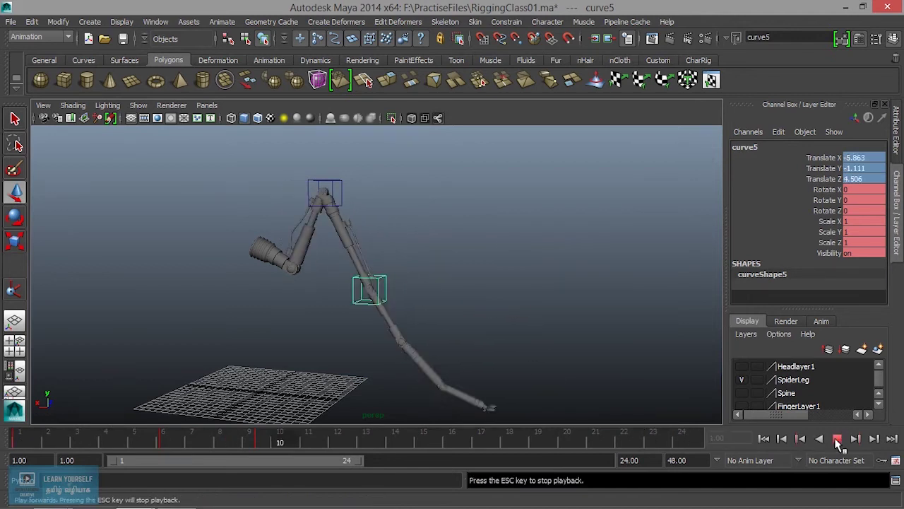
click(836, 438)
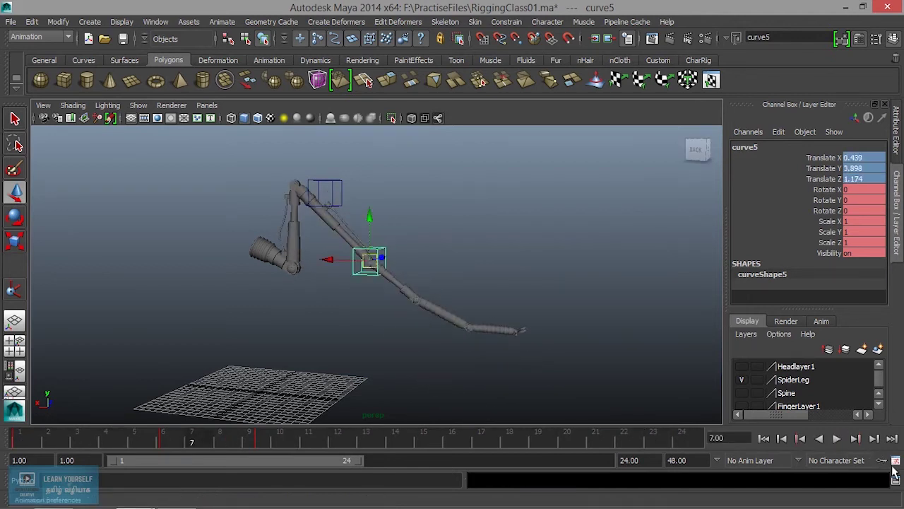
Step: In Preferences, set Time Slider playback speed to Real-time [24 fps] and save
click(895, 463)
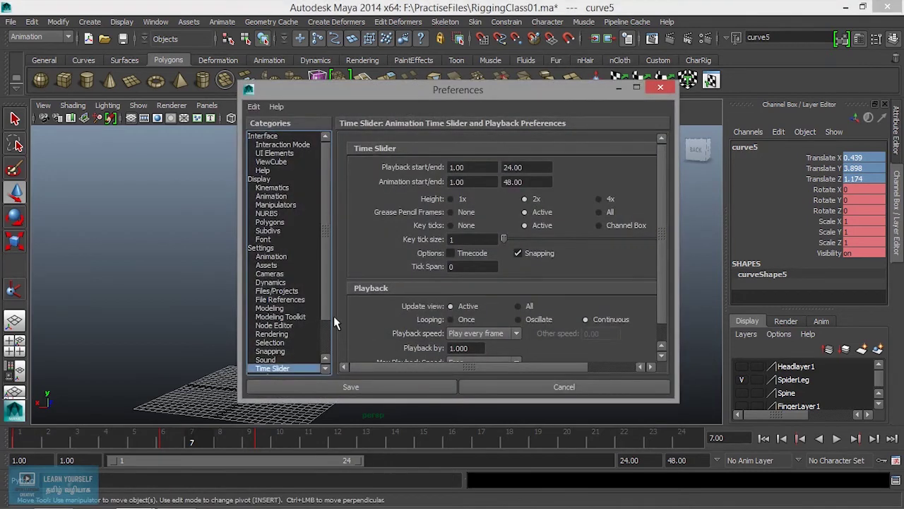
click(272, 257)
click(261, 248)
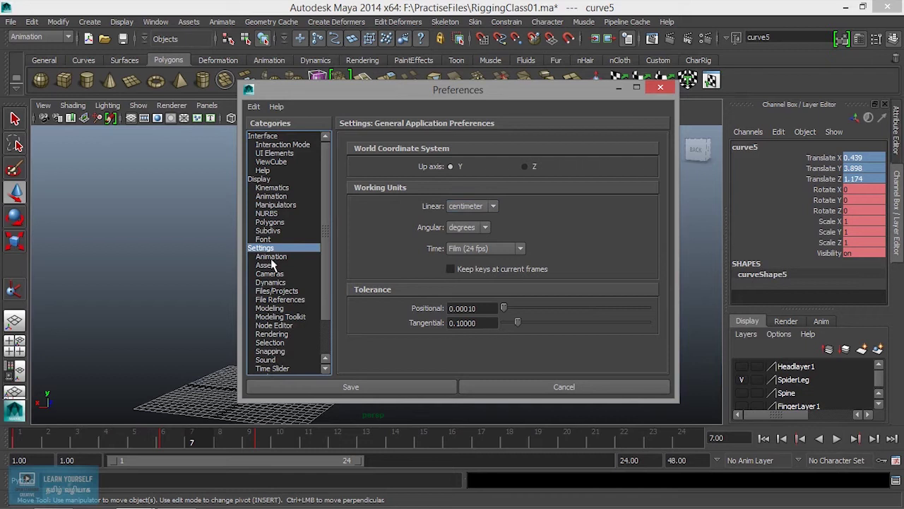
click(275, 258)
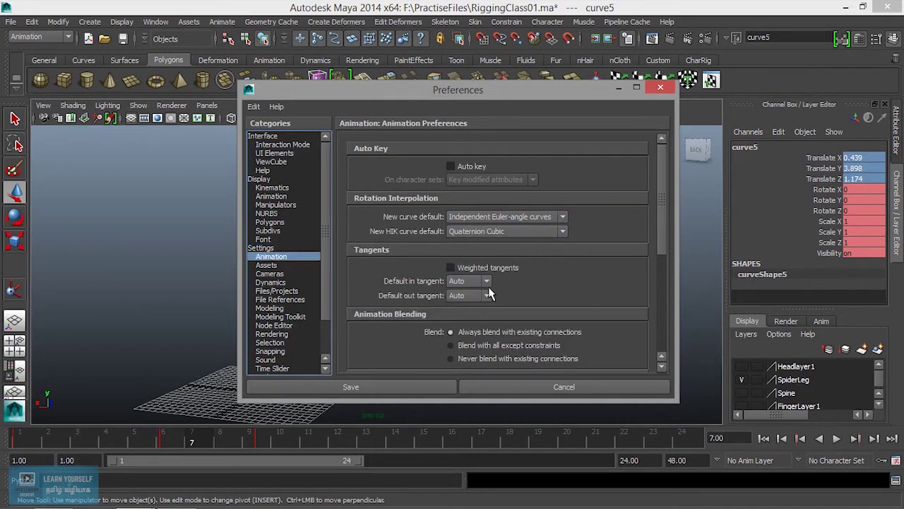
scroll(512, 322, down, 4)
scroll(512, 323, up, 3)
scroll(513, 325, up, 1)
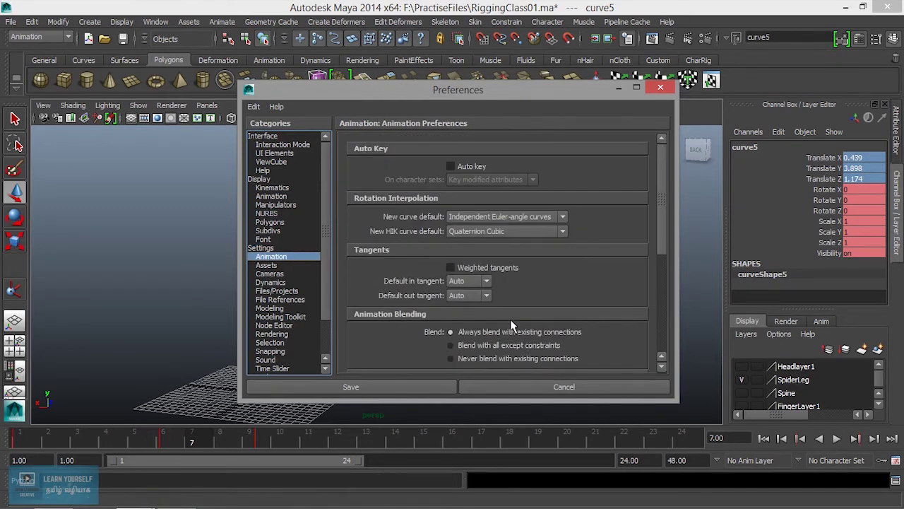
drag(328, 235, 331, 280)
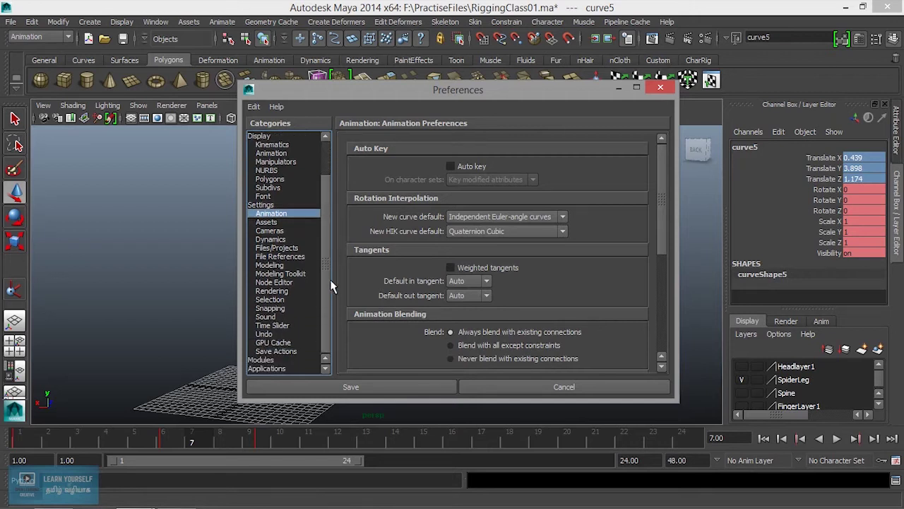
click(276, 325)
click(487, 334)
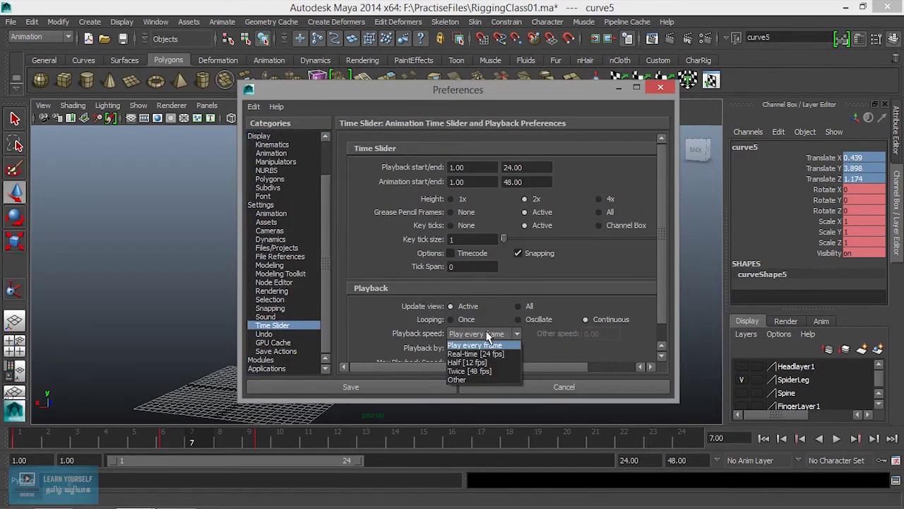
click(476, 354)
click(395, 386)
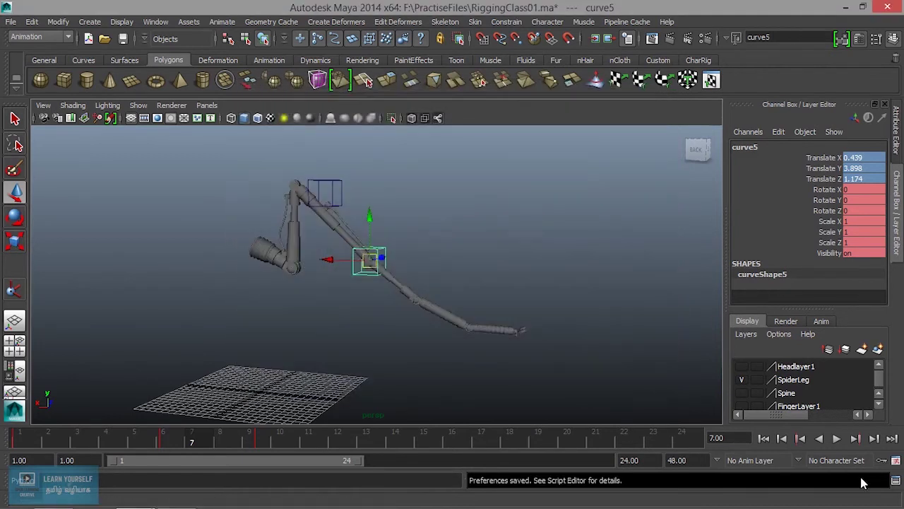
Step: Rewind and play the step animation in real time, orbiting the camera around the leg
click(764, 438)
click(837, 438)
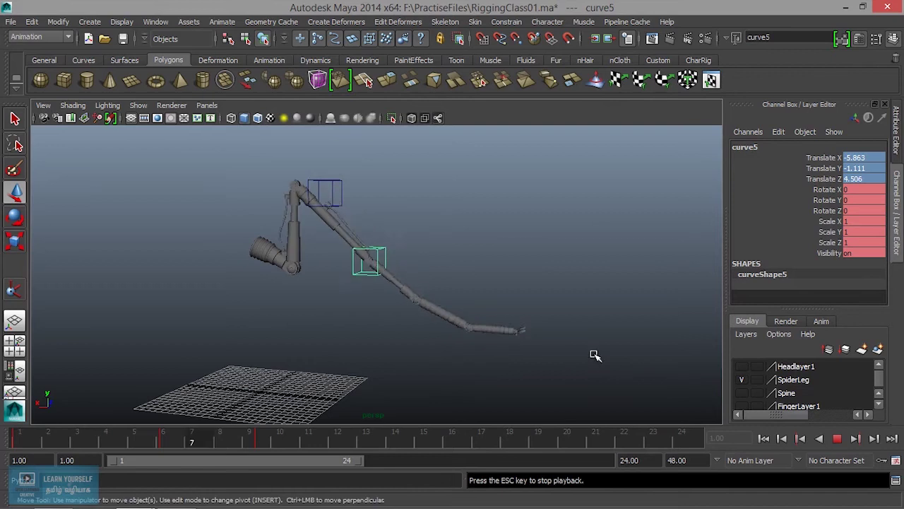
mouse_move(596, 356)
alt+mouse_down()
mouse_move(320, 307)
mouse_move(421, 339)
mouse_move(289, 339)
mouse_move(483, 357)
mouse_move(414, 347)
mouse_move(530, 351)
mouse_move(516, 363)
mouse_move(460, 353)
mouse_move(476, 351)
alt+mouse_up()
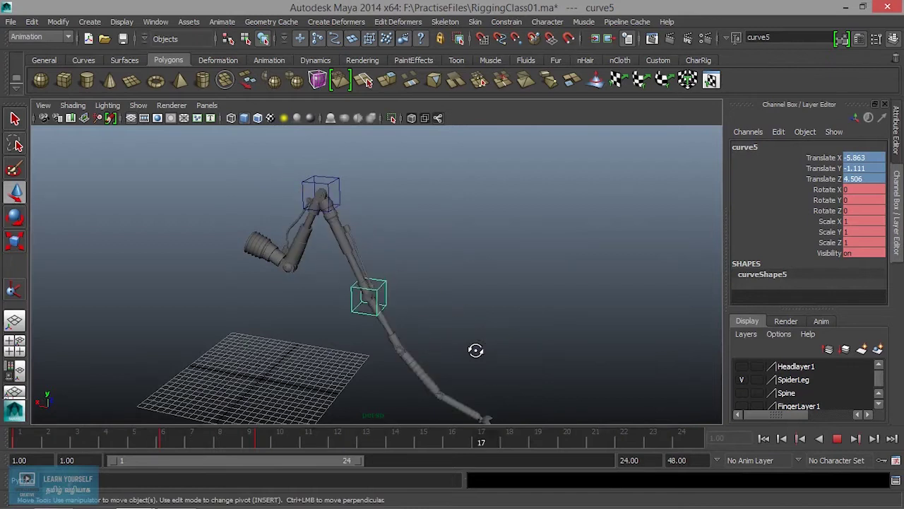